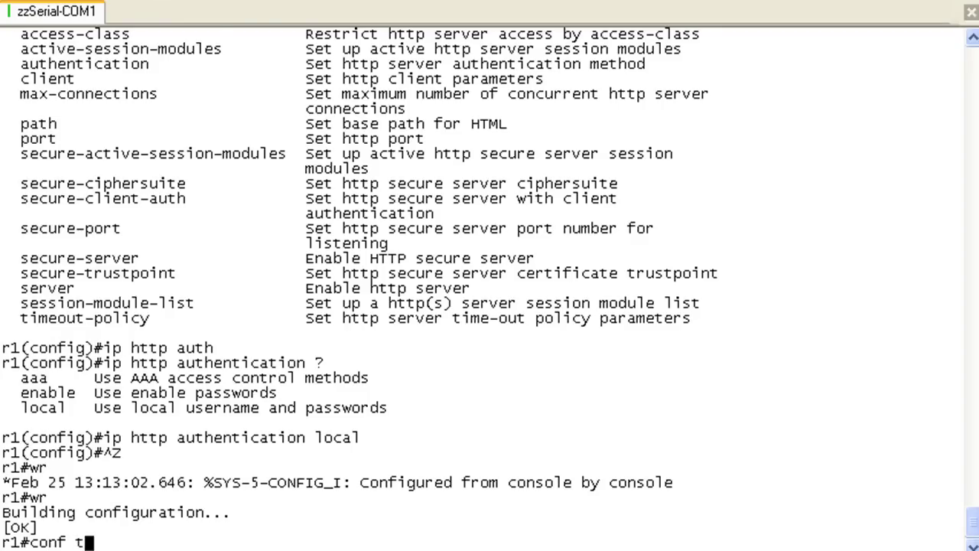
Step: Set VTY lines 0–4 to require local user login with 'login local'
{"action": "key", "text": "Return"}
{"action": "type", "text": "linve"}
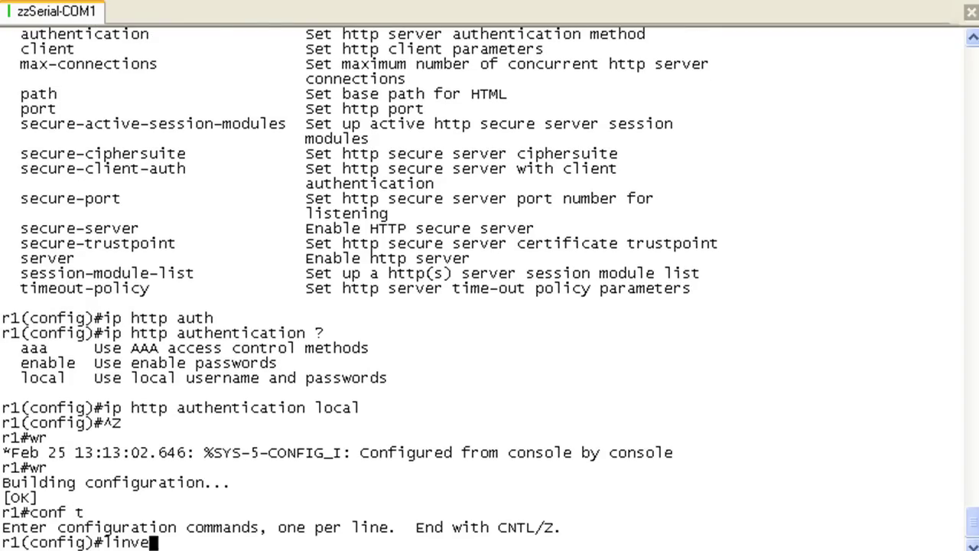
{"action": "key", "text": "BackSpace"}
{"action": "key", "text": "BackSpace"}
{"action": "type", "text": "e vty 0 4"}
{"action": "key", "text": "Return"}
{"action": "type", "text": "login local"}
{"action": "key", "text": "Return"}
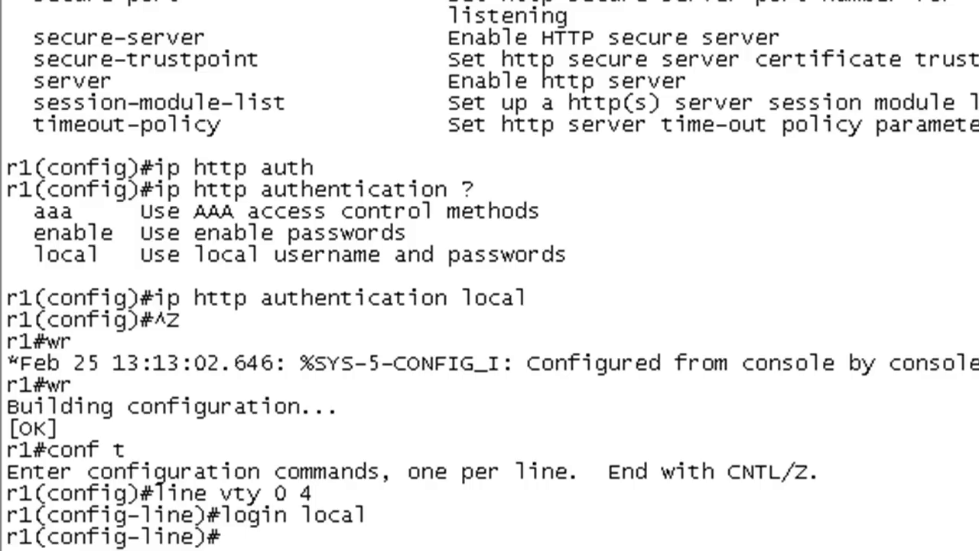
Step: Check the privilege 15 user account with 'do sh run | i user', then exit and save with wr
{"action": "type", "text": "do sh run | i user"}
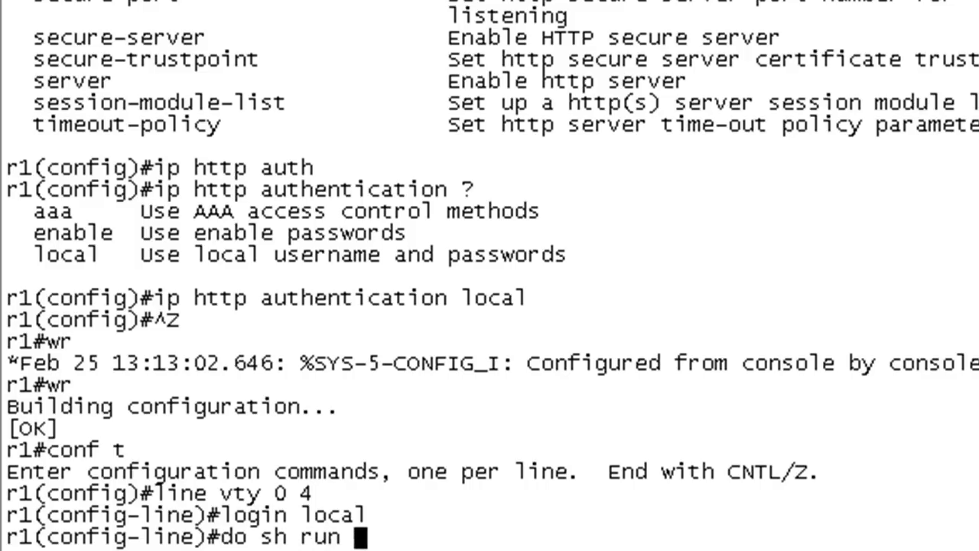
{"action": "key", "text": "Return"}
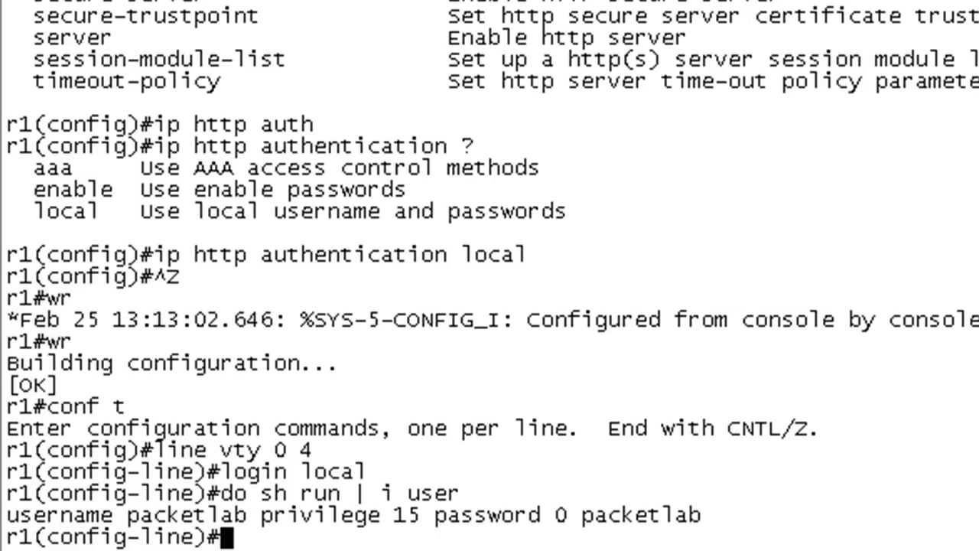
{"action": "left_click_drag", "start_coordinate": [461, 494], "coordinate": [404, 506]}
{"action": "left_click_drag", "start_coordinate": [8, 515], "coordinate": [694, 520]}
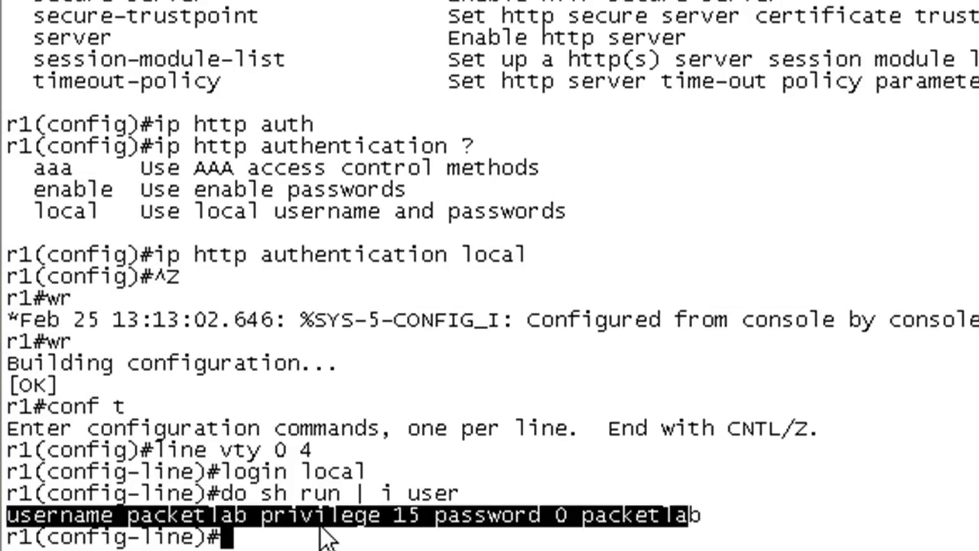
{"action": "key", "text": "ctrl+z"}
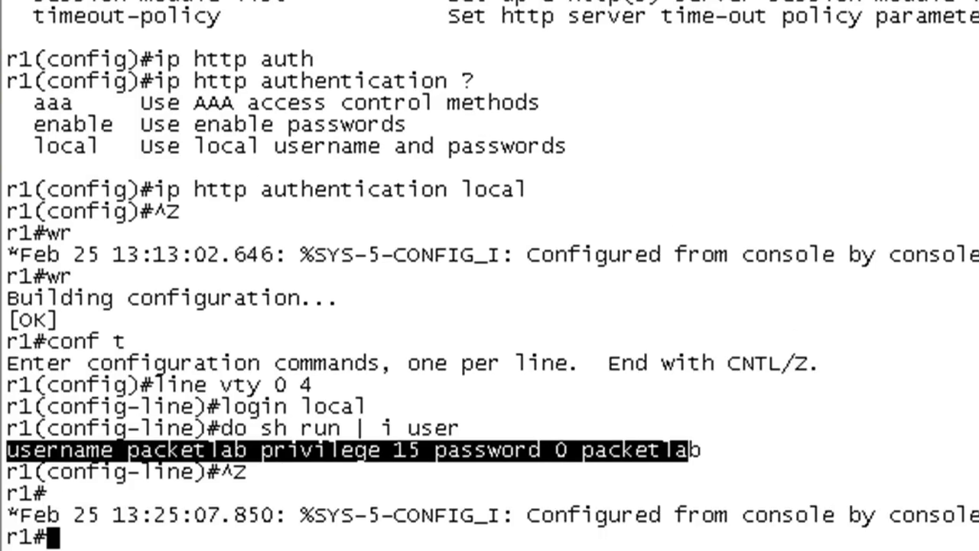
{"action": "type", "text": "wr"}
{"action": "key", "text": "Return"}
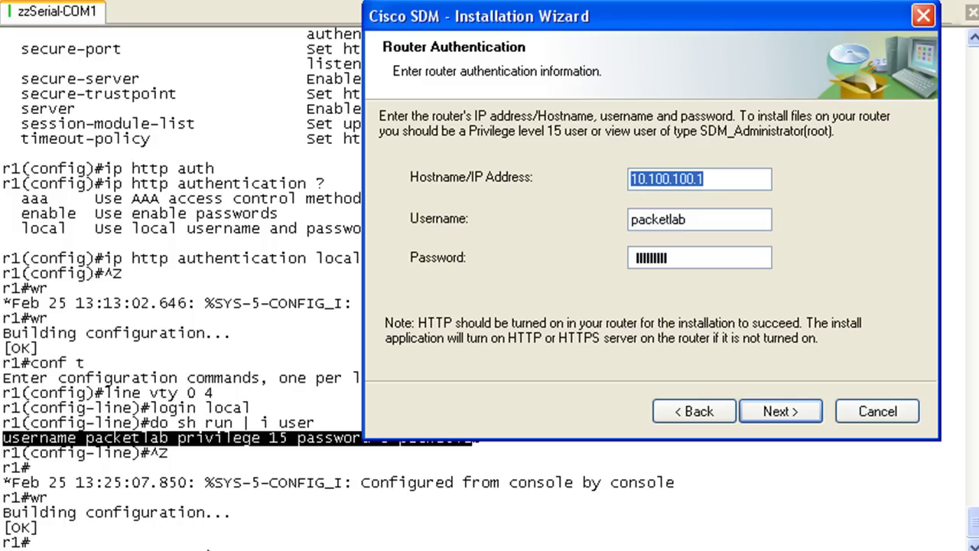
Step: Connect the wizard to router 10.100.100.1 with the entered credentials and return to SecureCRT
{"action": "left_click", "coordinate": [786, 410]}
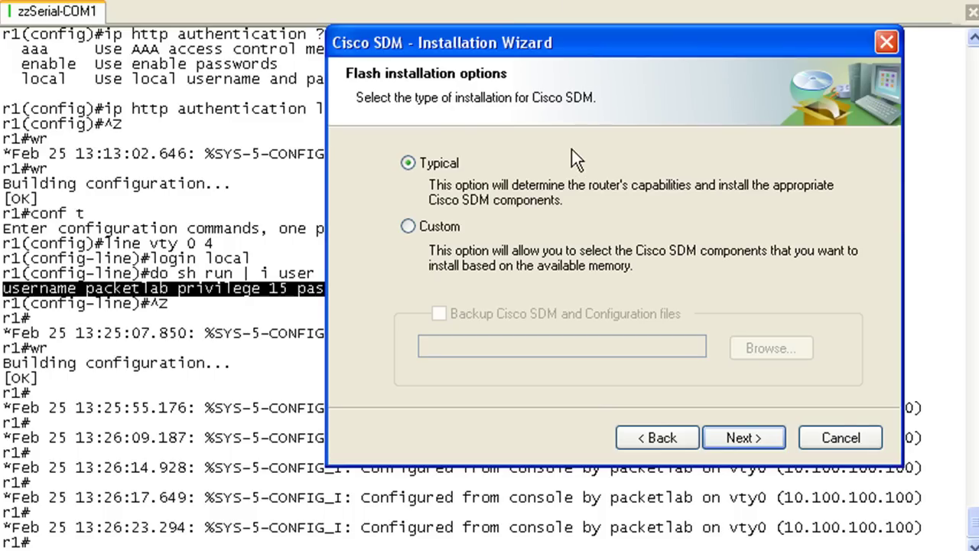
{"action": "left_click", "coordinate": [237, 386]}
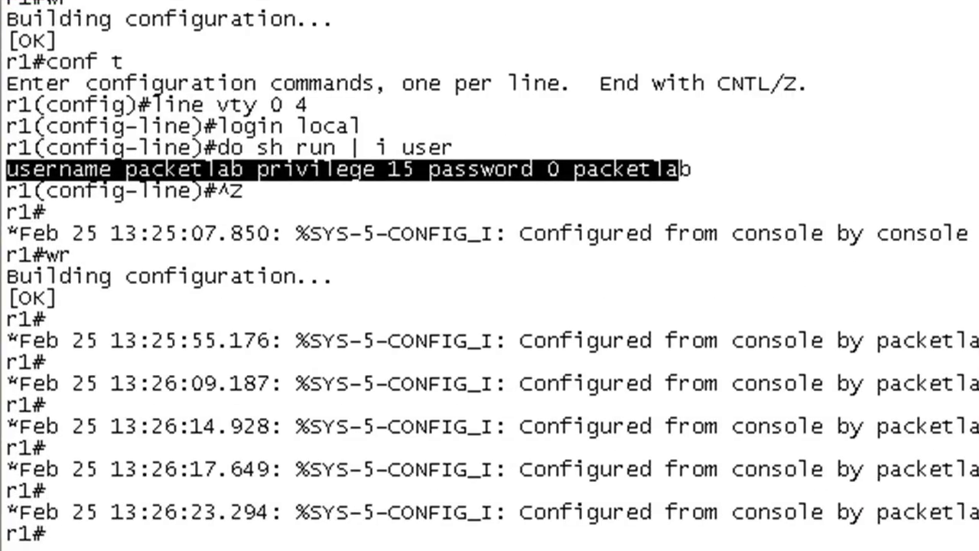
Step: Run 'sh archive config diff' and page through to the self-signed certificate changes
{"action": "type", "text": "sh archive config diff"}
{"action": "key", "text": "Return"}
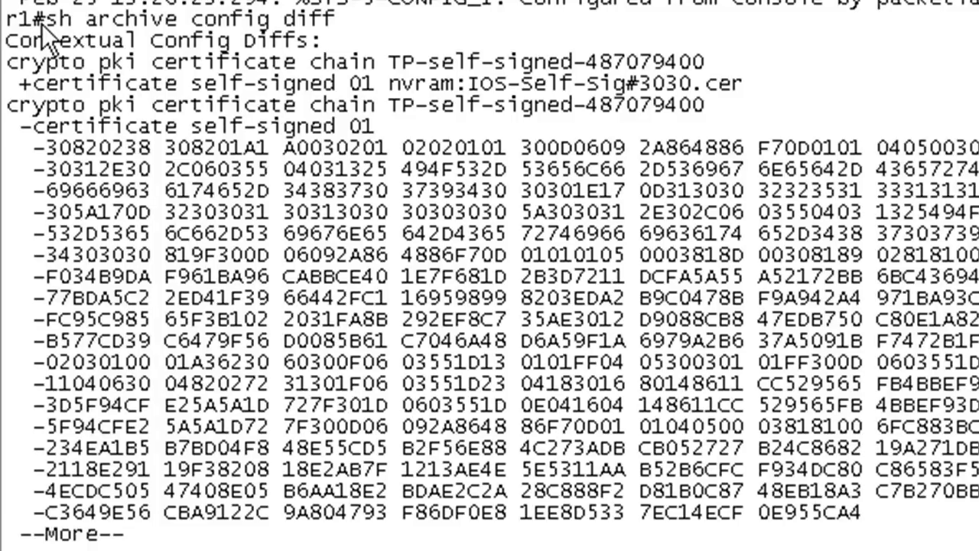
{"action": "left_click_drag", "start_coordinate": [338, 19], "coordinate": [50, 24]}
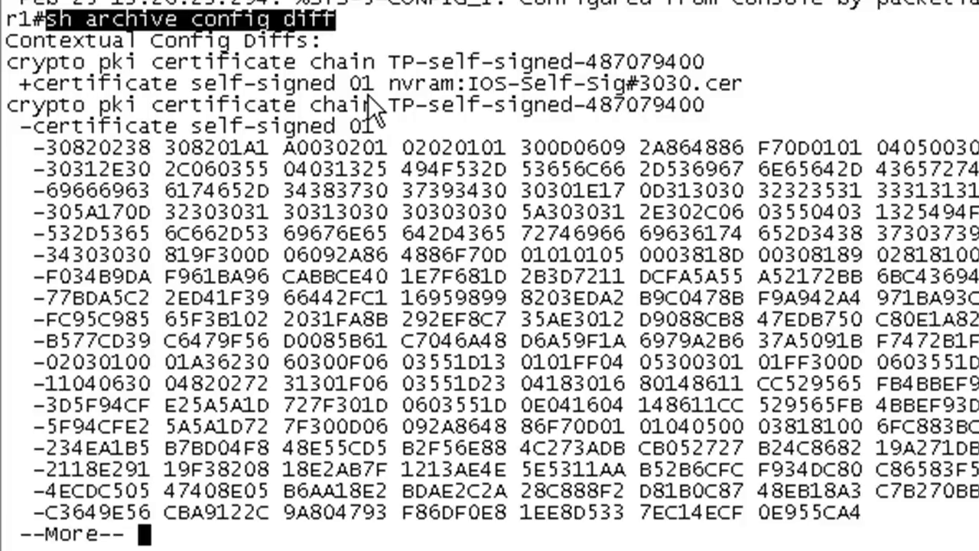
{"action": "key", "text": "space"}
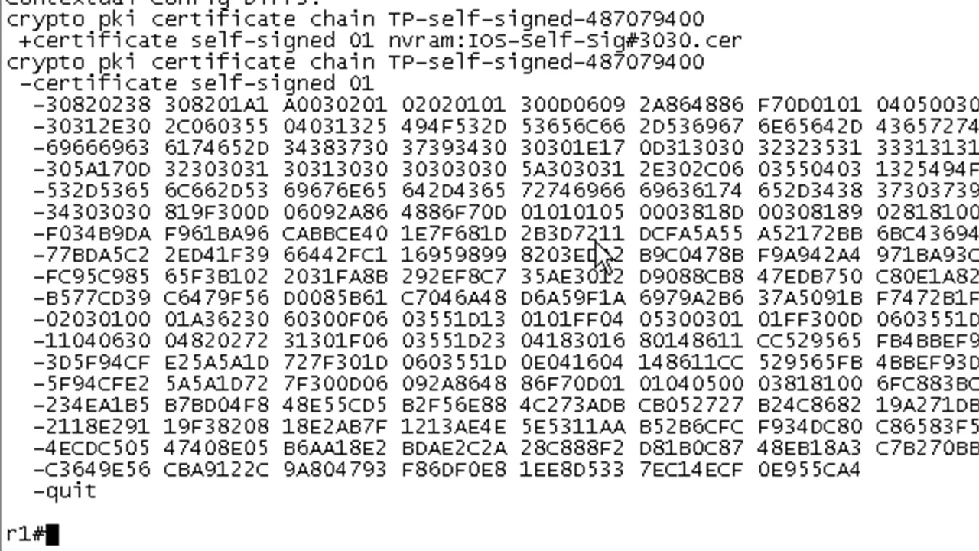
{"action": "left_click_drag", "start_coordinate": [8, 17], "coordinate": [137, 491]}
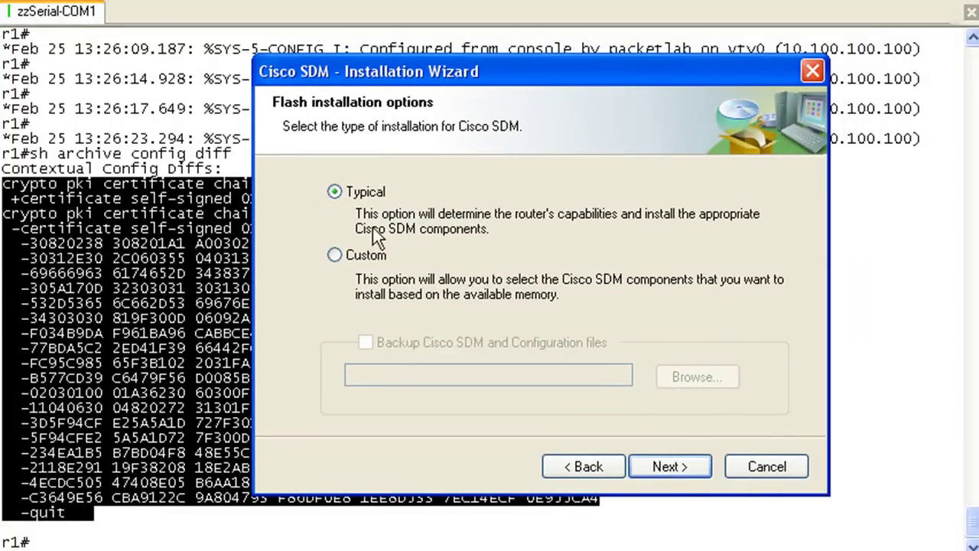
Step: Continue with Typical and compare SDM and SDM Express space needs against 2807 KB free, selecting neither
{"action": "left_click", "coordinate": [669, 466]}
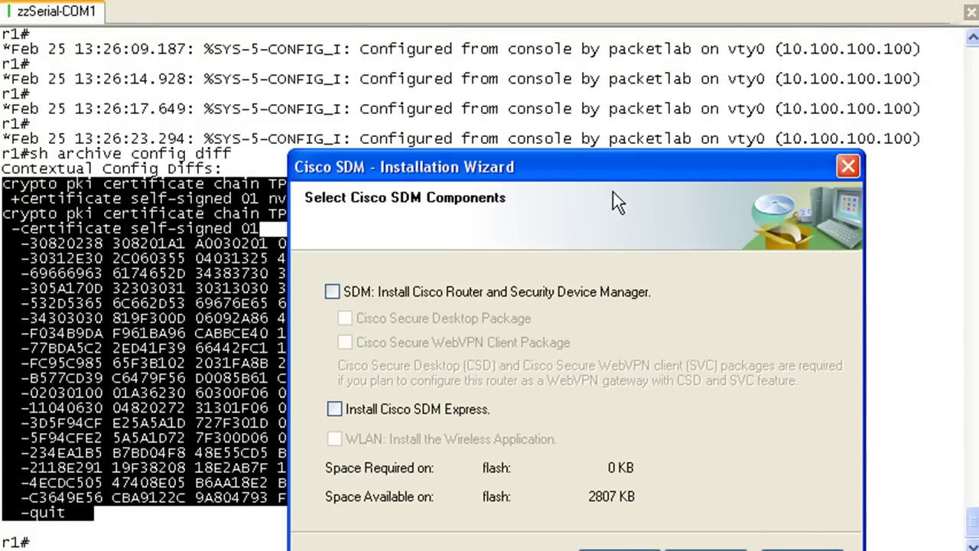
{"action": "left_click_drag", "start_coordinate": [617, 174], "coordinate": [608, 131]}
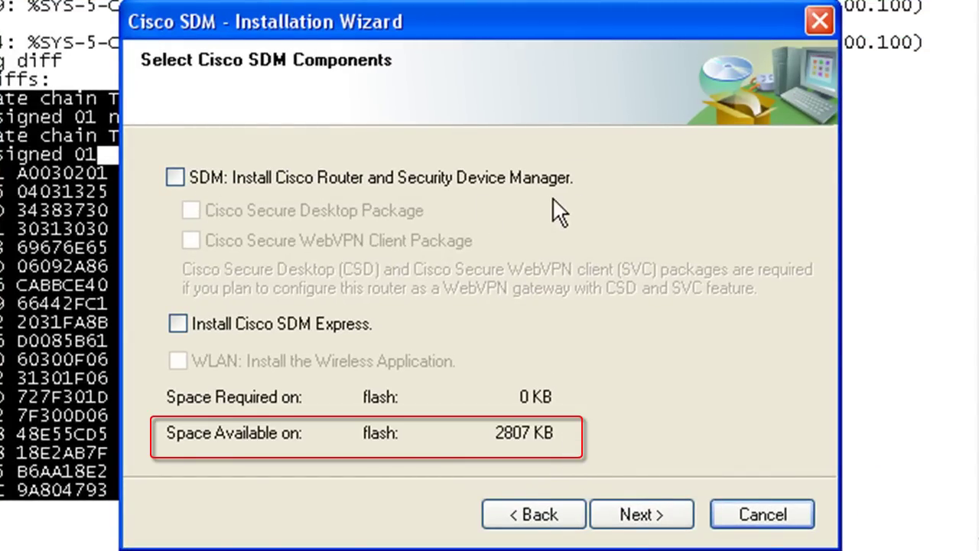
{"action": "left_click", "coordinate": [176, 177]}
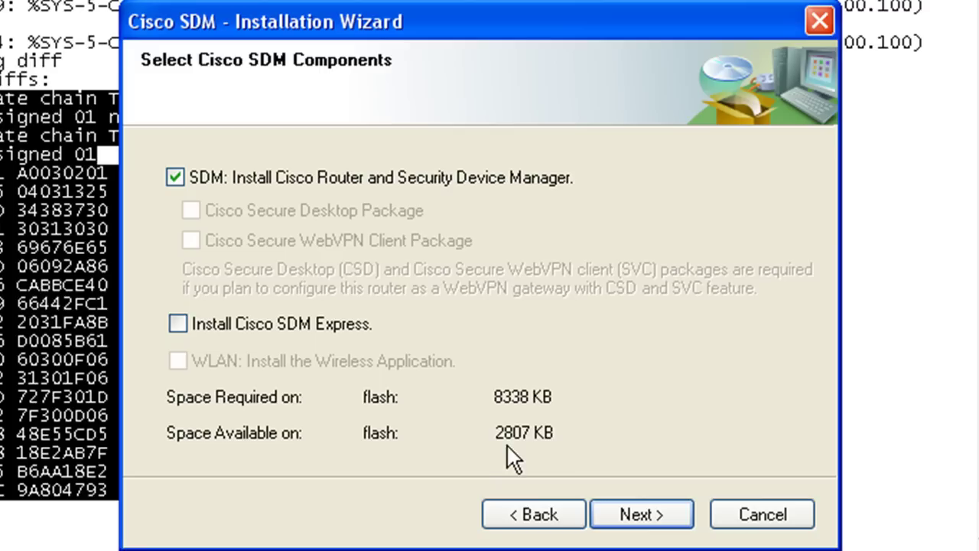
{"action": "left_click", "coordinate": [178, 175]}
{"action": "left_click", "coordinate": [205, 323]}
{"action": "left_click", "coordinate": [185, 326]}
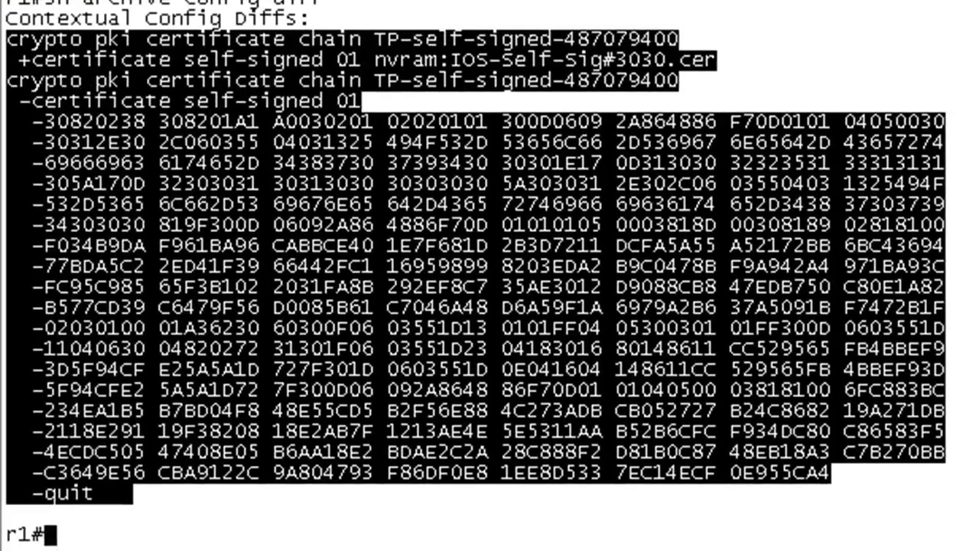
Step: List the flash contents with 'sh flash' to see the deleted files
{"action": "type", "text": "sh flash"}
{"action": "key", "text": "Return"}
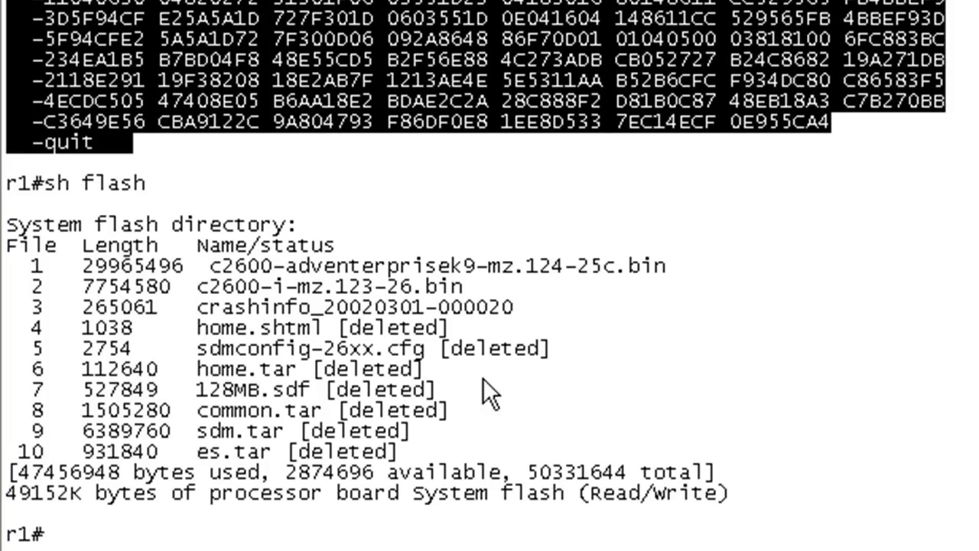
{"action": "left_click_drag", "start_coordinate": [32, 326], "coordinate": [643, 470]}
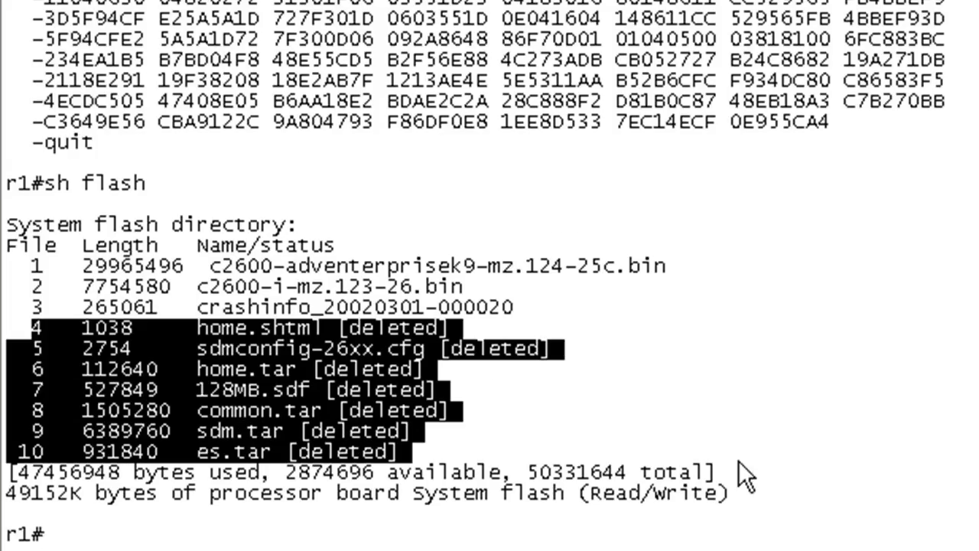
{"action": "left_click", "coordinate": [731, 420]}
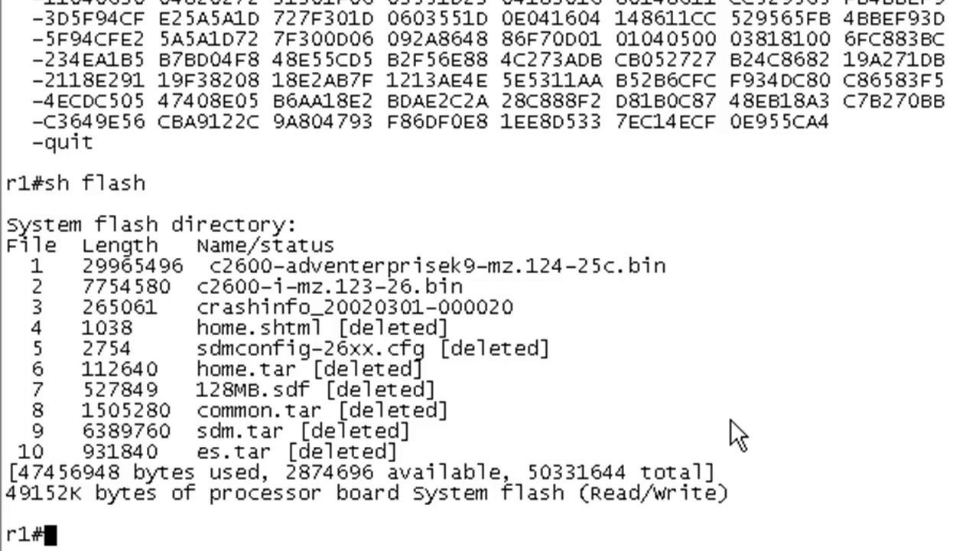
Step: Run 'squeeze flash:' and confirm it to clear out the deleted files
{"action": "type", "text": "a"}
{"action": "key", "text": "BackSpace"}
{"action": "type", "text": "squeeze flash"}
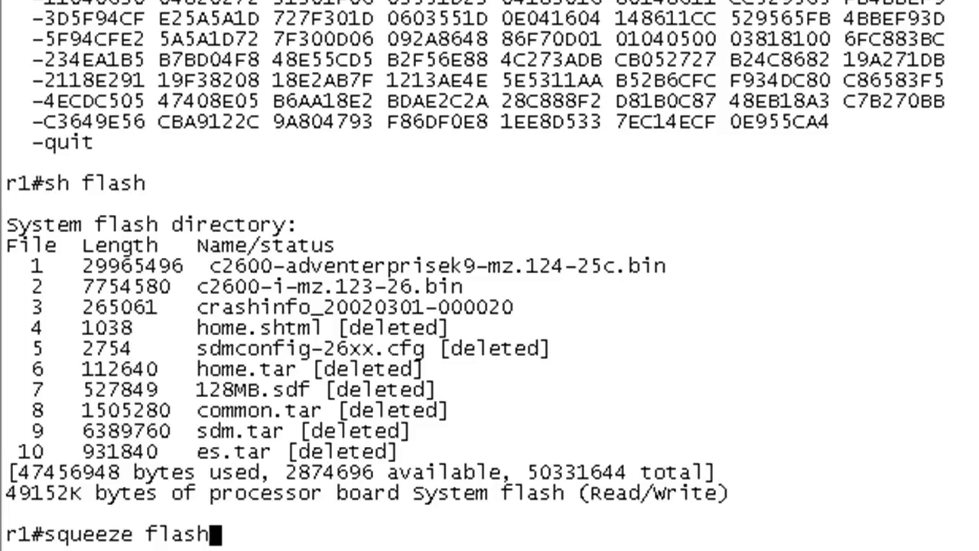
{"action": "type", "text": ":"}
{"action": "key", "text": "Return"}
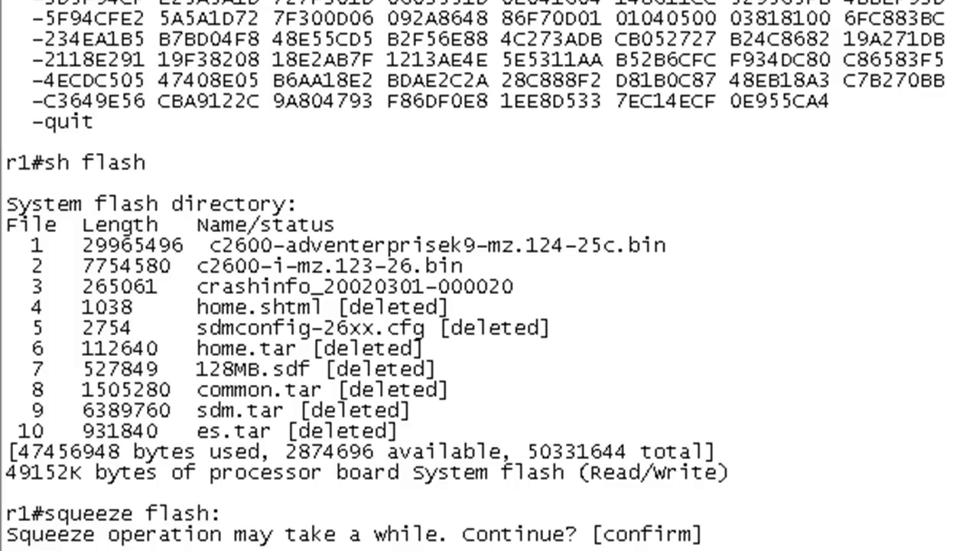
{"action": "key", "text": "Return"}
{"action": "left_click_drag", "start_coordinate": [112, 514], "coordinate": [651, 510]}
{"action": "left_click_drag", "start_coordinate": [58, 204], "coordinate": [501, 369]}
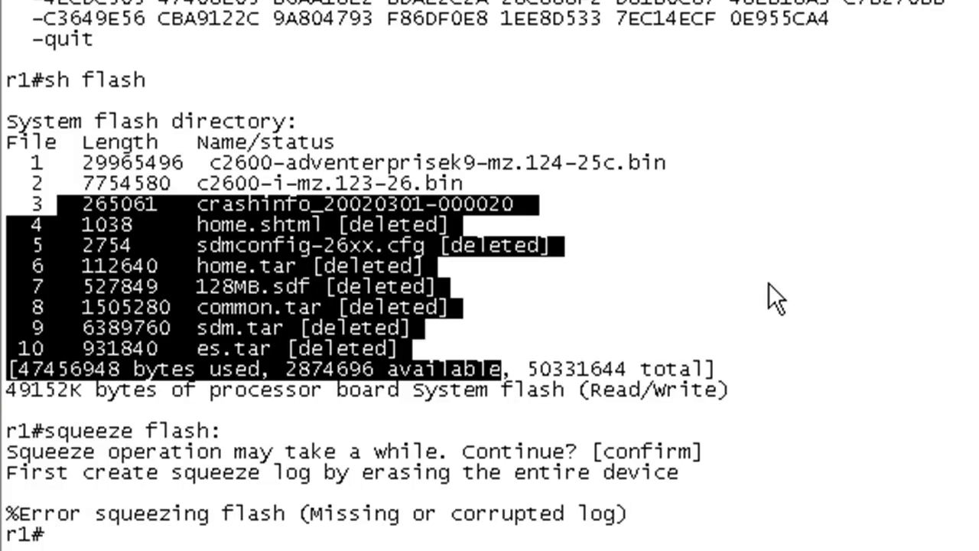
{"action": "left_click", "coordinate": [555, 297]}
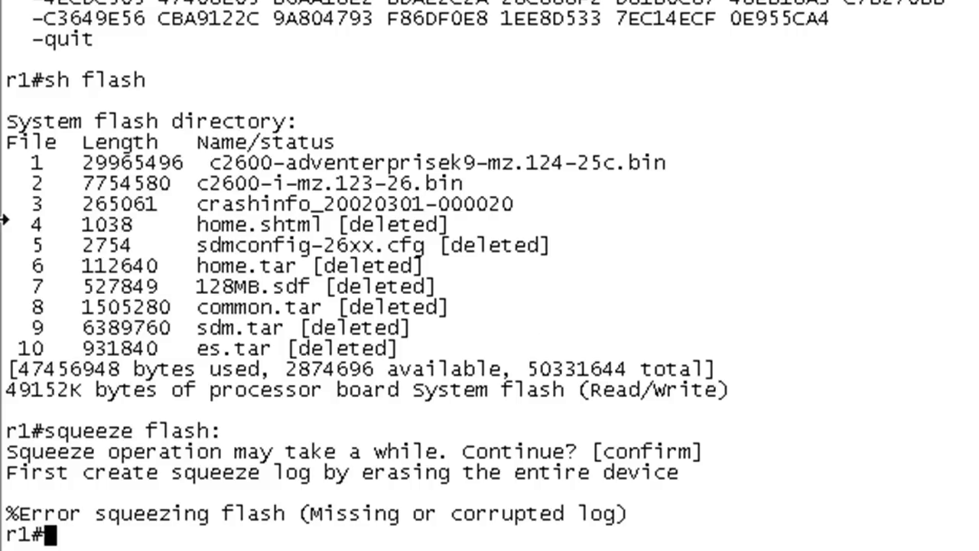
{"action": "left_click_drag", "start_coordinate": [36, 204], "coordinate": [625, 350]}
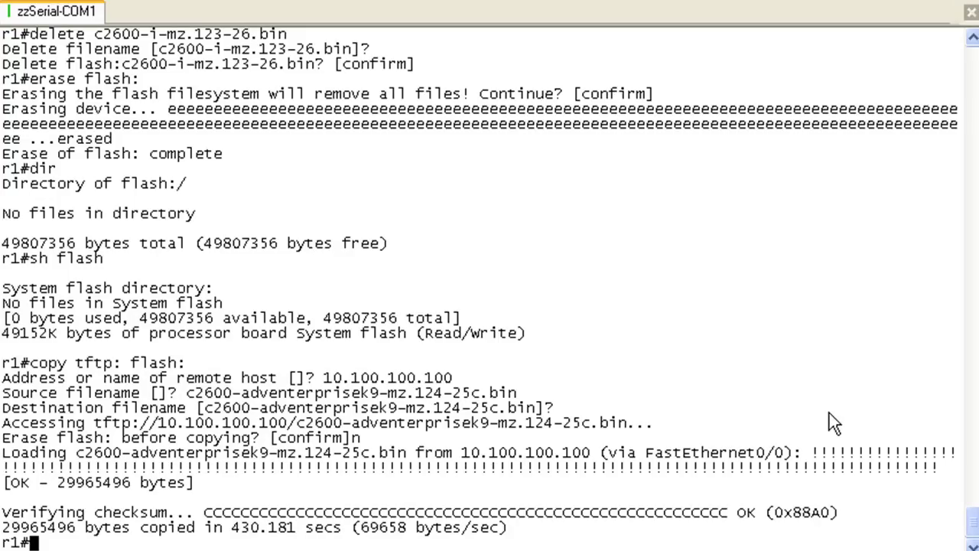
Step: List flash again to confirm only c2600-adventerprisek9-mz.124-25c.bin remains
{"action": "type", "text": "sh fls"}
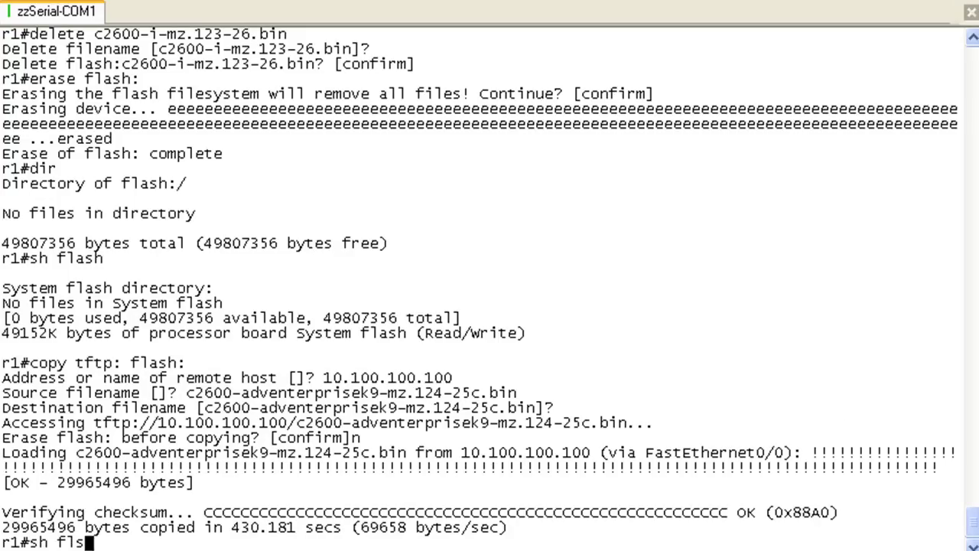
{"action": "key", "text": "BackSpace"}
{"action": "type", "text": "ash:"}
{"action": "key", "text": "Return"}
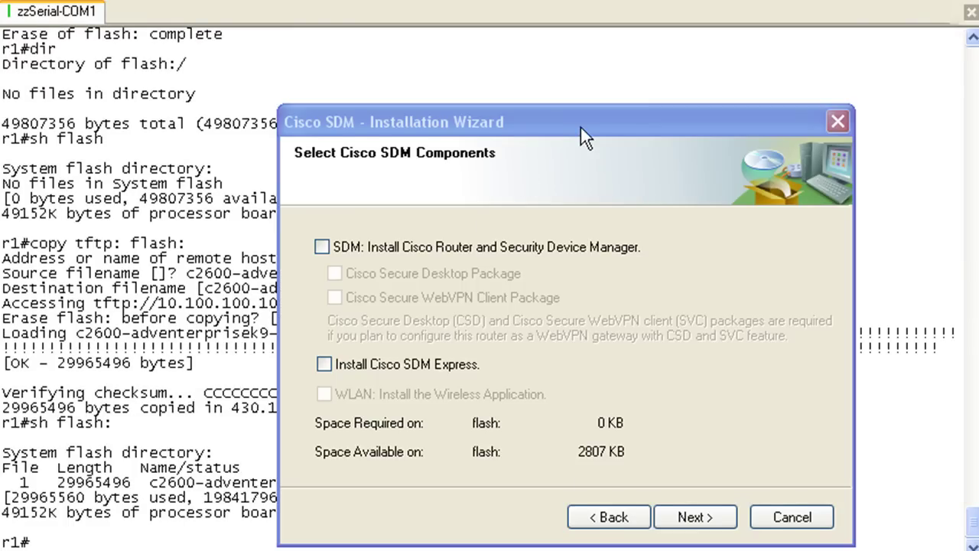
Step: Go back to the flash installation options and recheck the SDM component selection
{"action": "left_click_drag", "start_coordinate": [580, 127], "coordinate": [552, 109]}
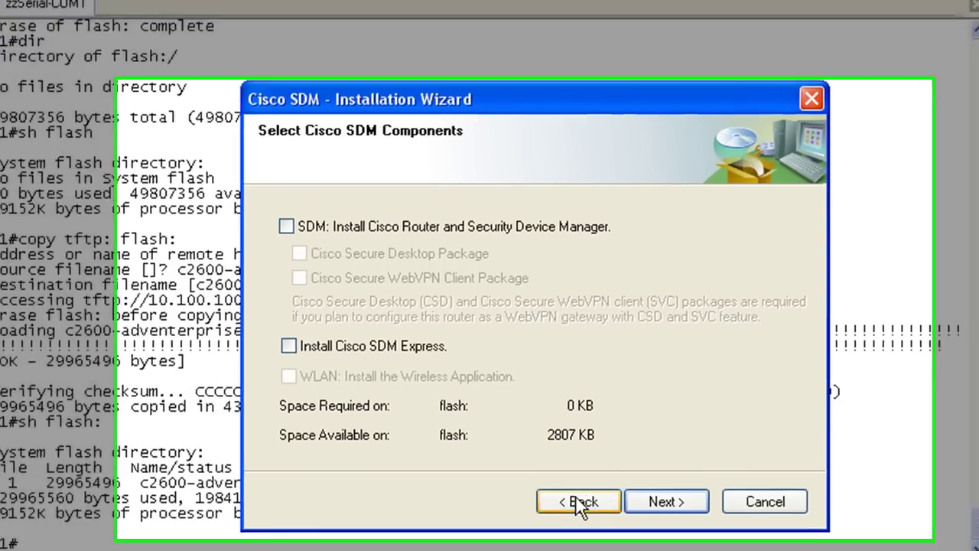
{"action": "left_click", "coordinate": [293, 231]}
{"action": "left_click", "coordinate": [202, 175]}
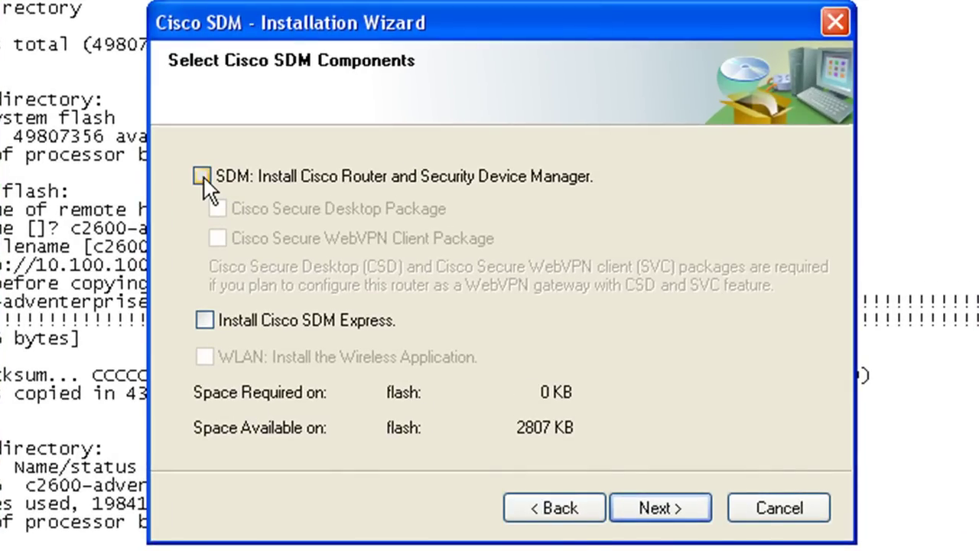
{"action": "left_click", "coordinate": [560, 505]}
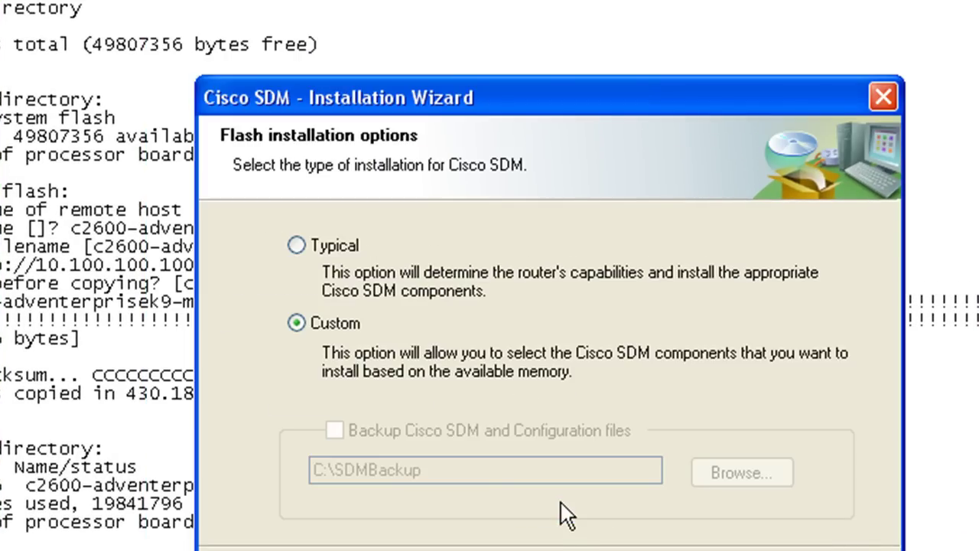
{"action": "left_click_drag", "start_coordinate": [584, 107], "coordinate": [528, 1]}
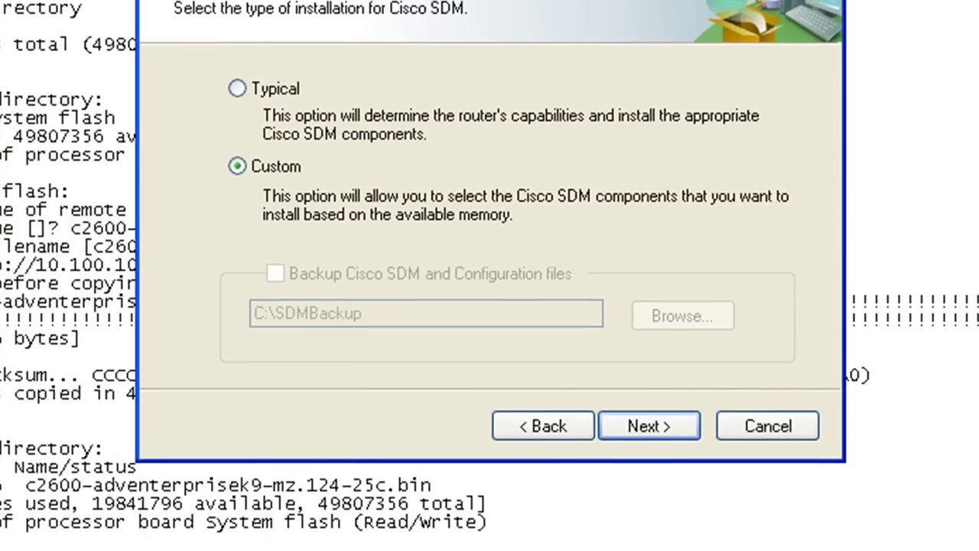
{"action": "left_click", "coordinate": [639, 443]}
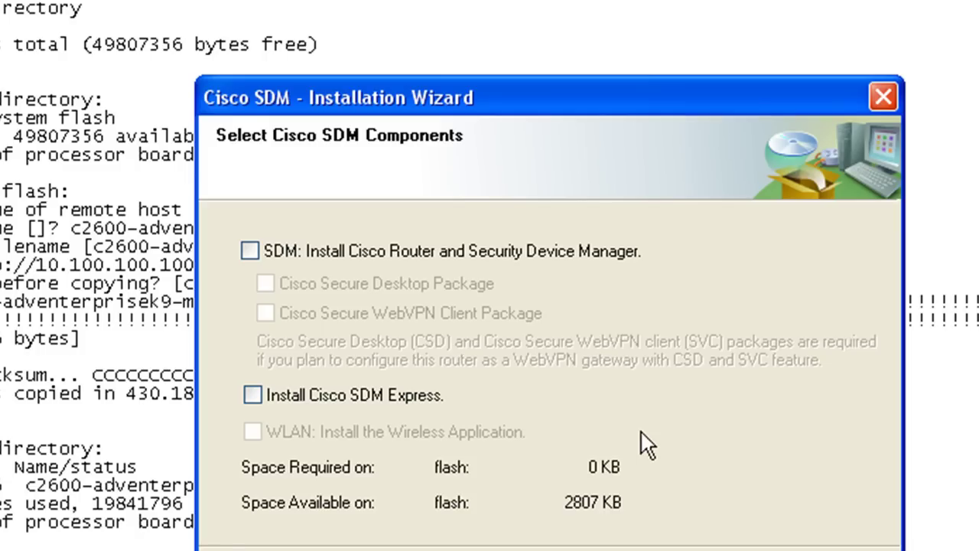
{"action": "left_click", "coordinate": [253, 253]}
{"action": "left_click", "coordinate": [250, 256]}
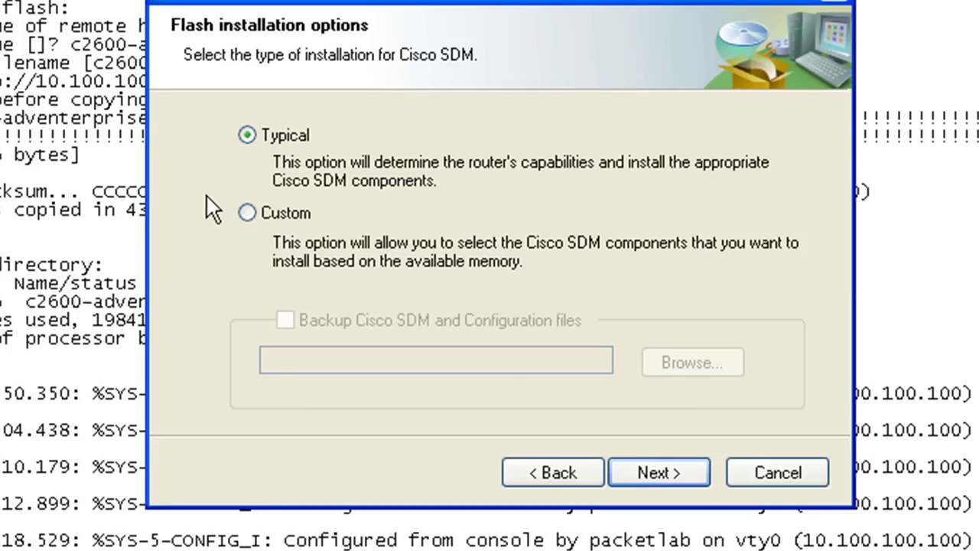
Step: Choose Custom, select both SDM and SDM Express (9248 KB), and advance to Ready to Install
{"action": "left_click", "coordinate": [247, 213]}
{"action": "left_click", "coordinate": [659, 468]}
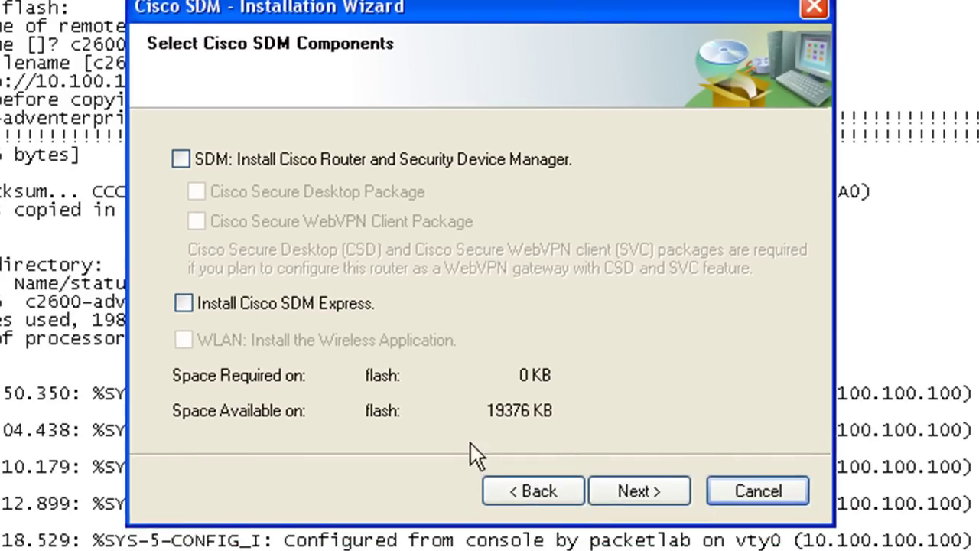
{"action": "left_click", "coordinate": [182, 159]}
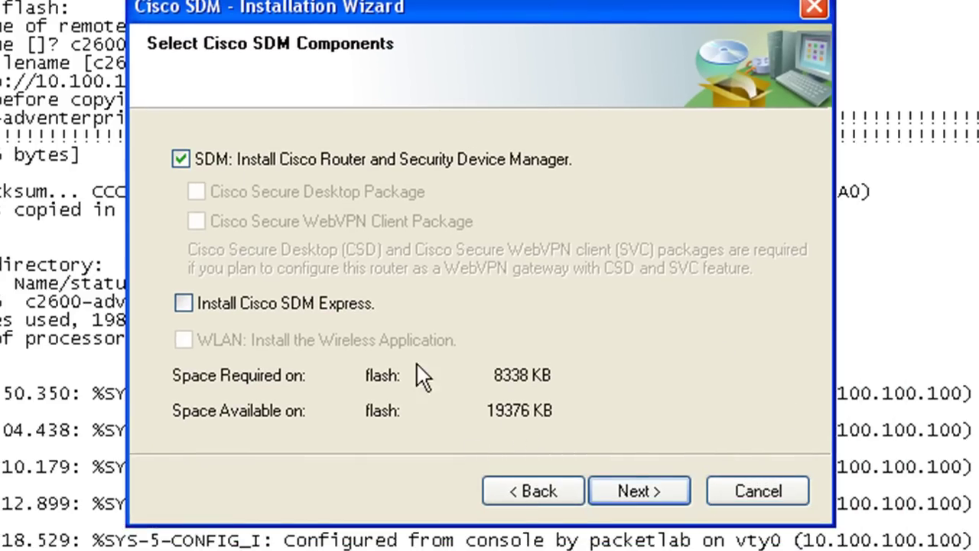
{"action": "left_click", "coordinate": [192, 308]}
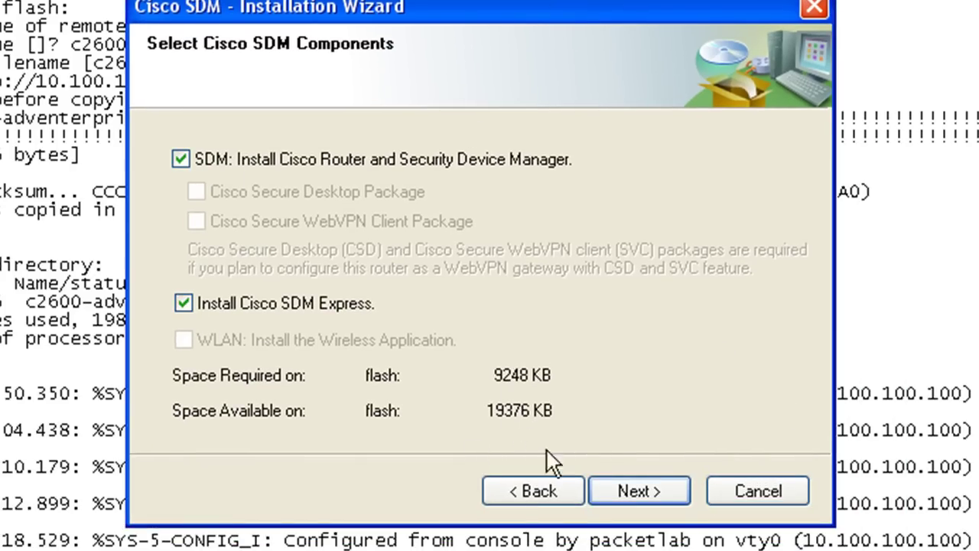
{"action": "left_click", "coordinate": [183, 159]}
{"action": "left_click", "coordinate": [180, 158]}
{"action": "left_click", "coordinate": [642, 489]}
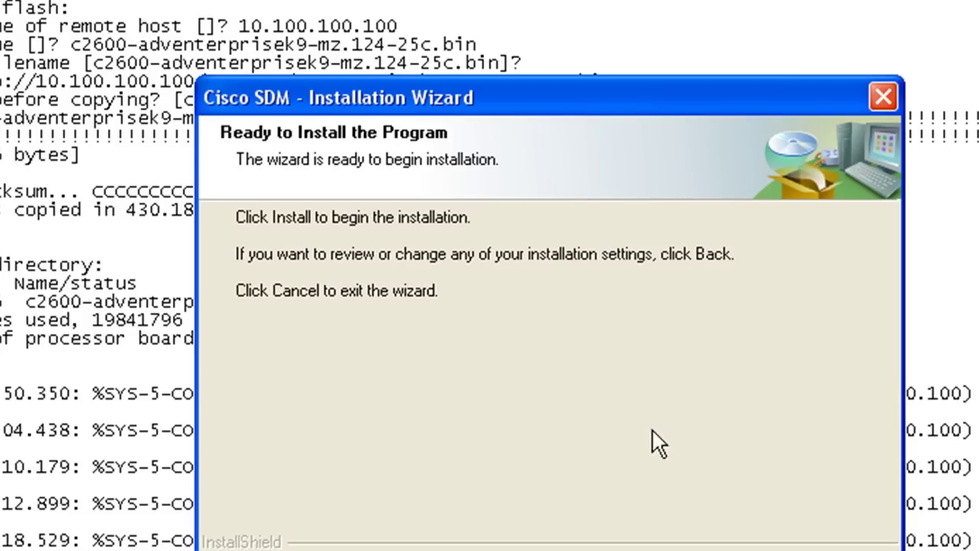
{"action": "left_click_drag", "start_coordinate": [587, 98], "coordinate": [500, 0]}
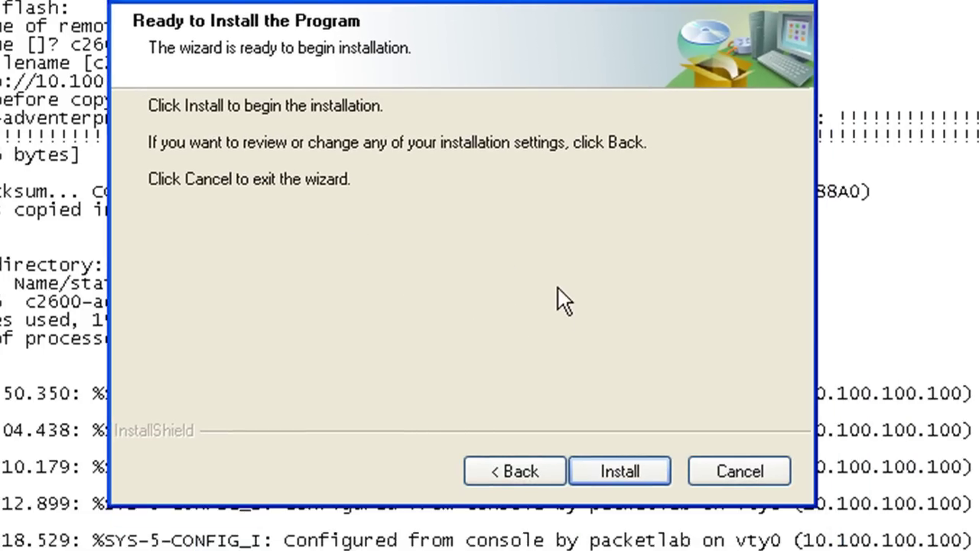
Step: Install SDM onto the router's flash and close the finished wizard
{"action": "left_click", "coordinate": [626, 468]}
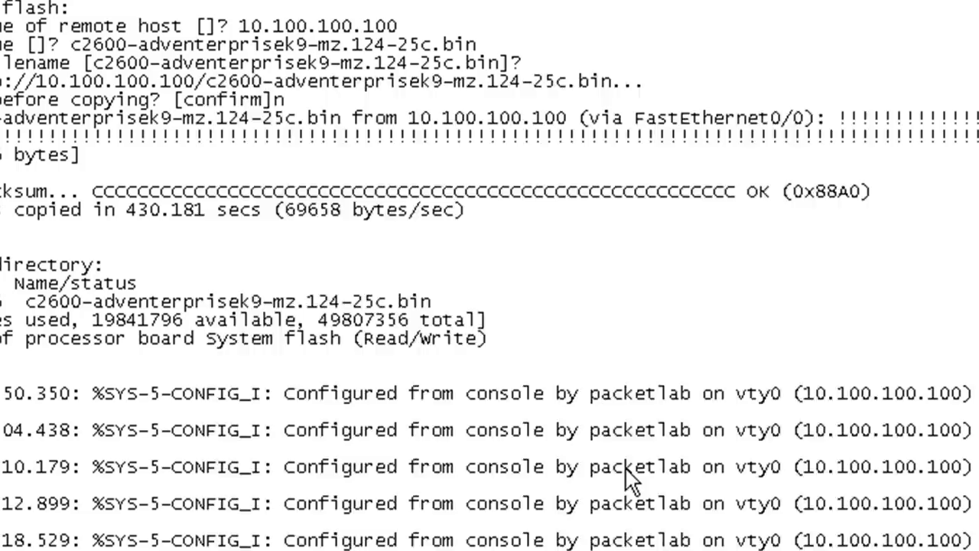
{"action": "left_click_drag", "start_coordinate": [583, 104], "coordinate": [470, 0]}
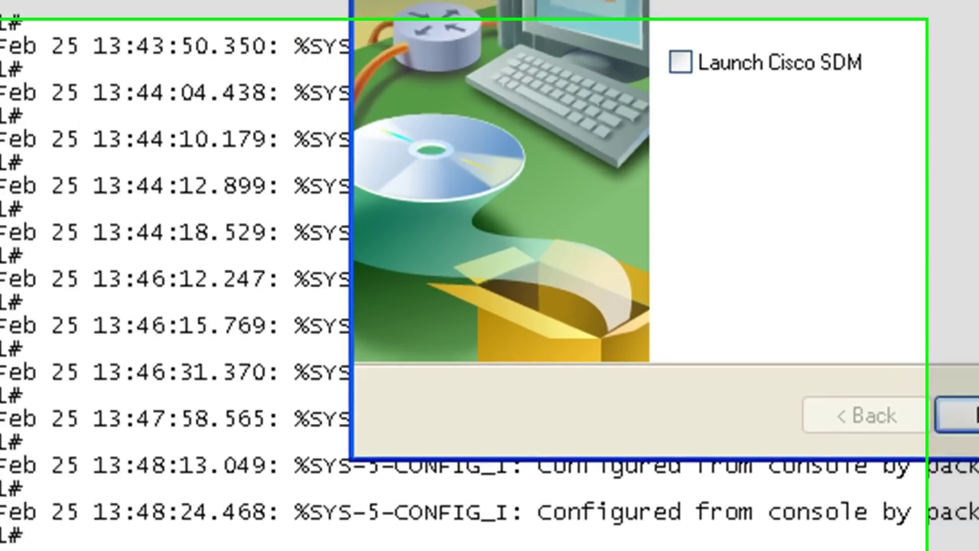
{"action": "left_click", "coordinate": [648, 465]}
Step: List flash with 'sh flash:' and dir, highlighting the newly installed SDM files
{"action": "key", "text": "Return"}
{"action": "key", "text": "Return"}
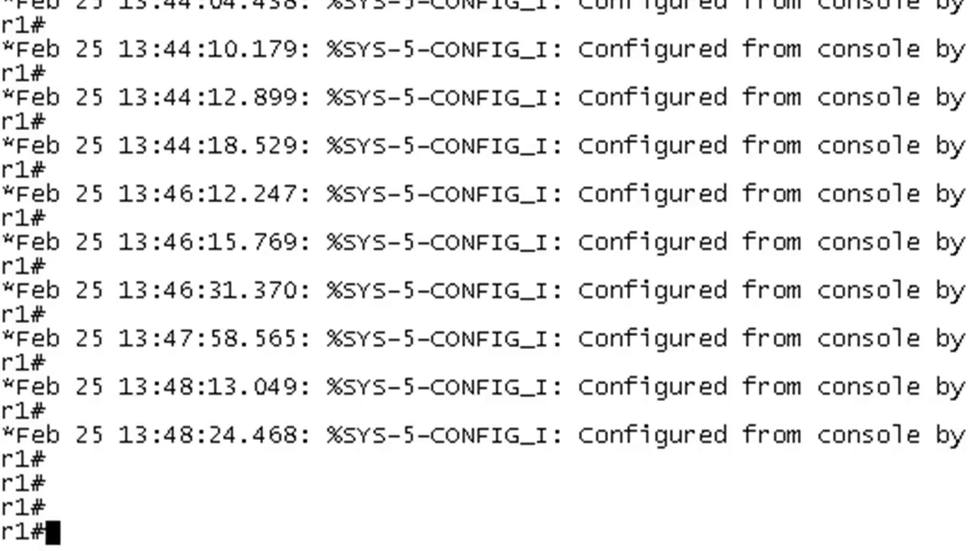
{"action": "type", "text": "sh sl"}
{"action": "key", "text": "BackSpace"}
{"action": "key", "text": "BackSpace"}
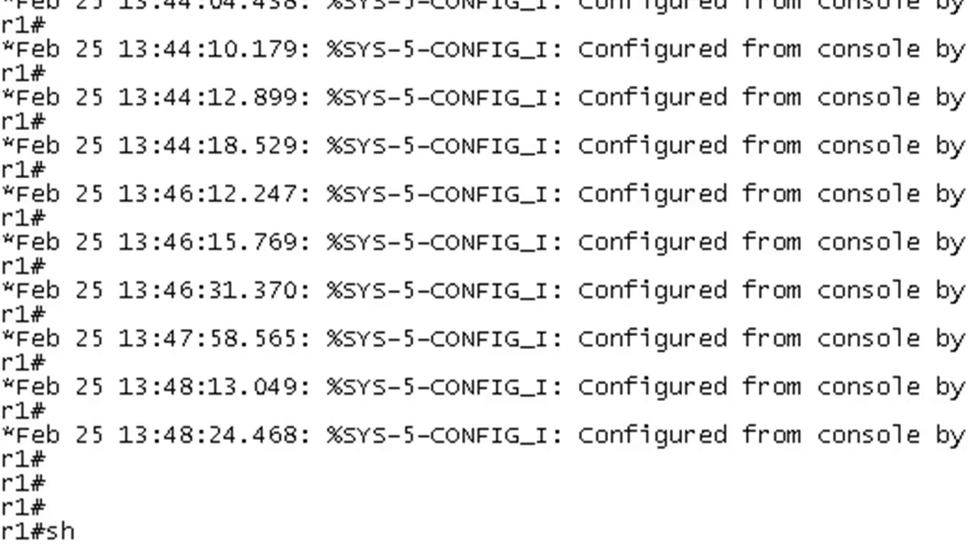
{"action": "type", "text": "flash:"}
{"action": "key", "text": "Return"}
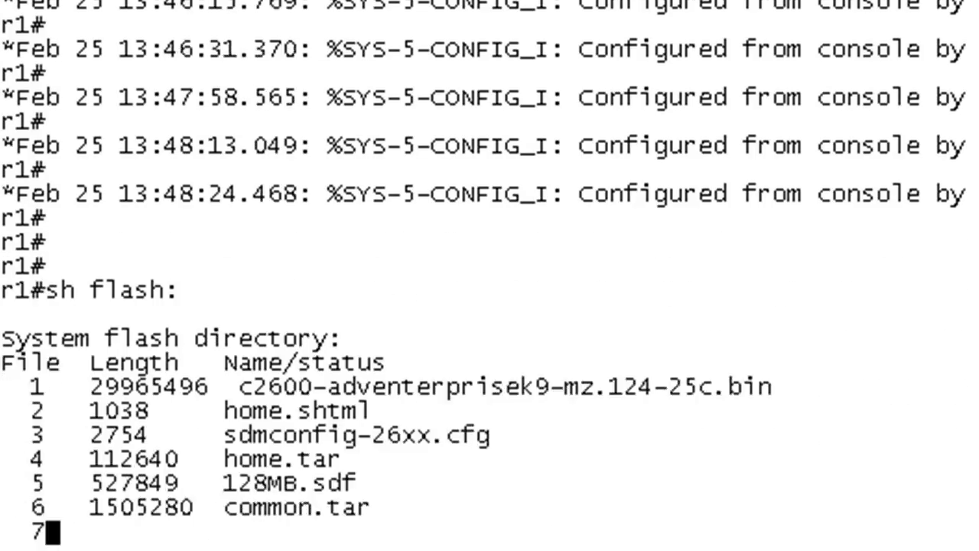
{"action": "left_click_drag", "start_coordinate": [340, 435], "coordinate": [280, 305]}
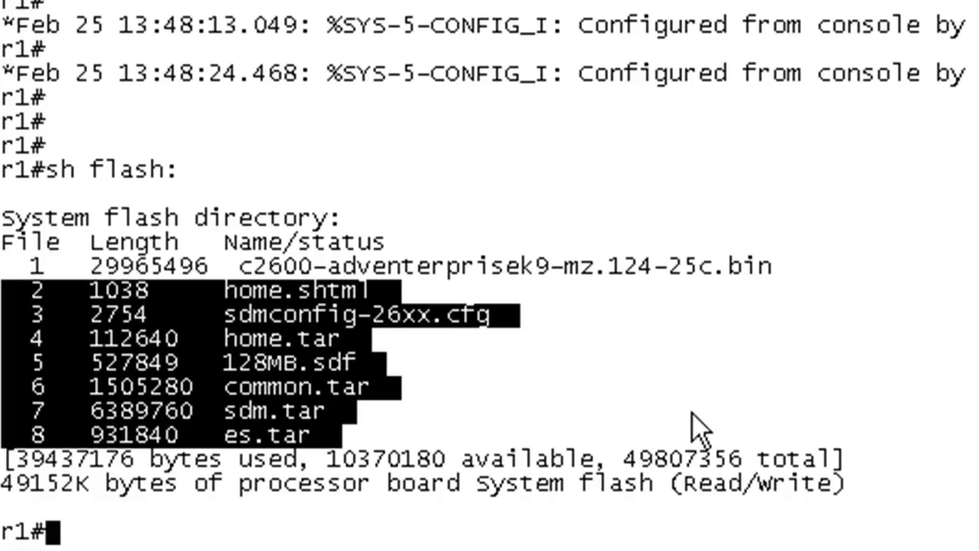
{"action": "type", "text": "d"}
{"action": "key", "text": "BackSpace"}
{"action": "type", "text": "dir"}
{"action": "key", "text": "Return"}
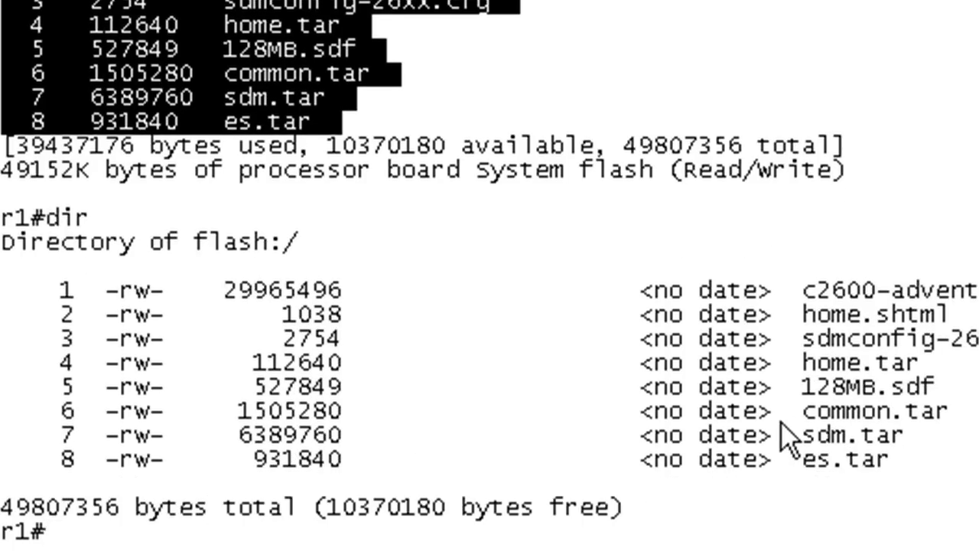
{"action": "left_click_drag", "start_coordinate": [626, 363], "coordinate": [922, 486]}
{"action": "left_click", "coordinate": [798, 512]}
Step: Show the router clock and mark the new SDM files in the listing, including home.shtml
{"action": "type", "text": "s"}
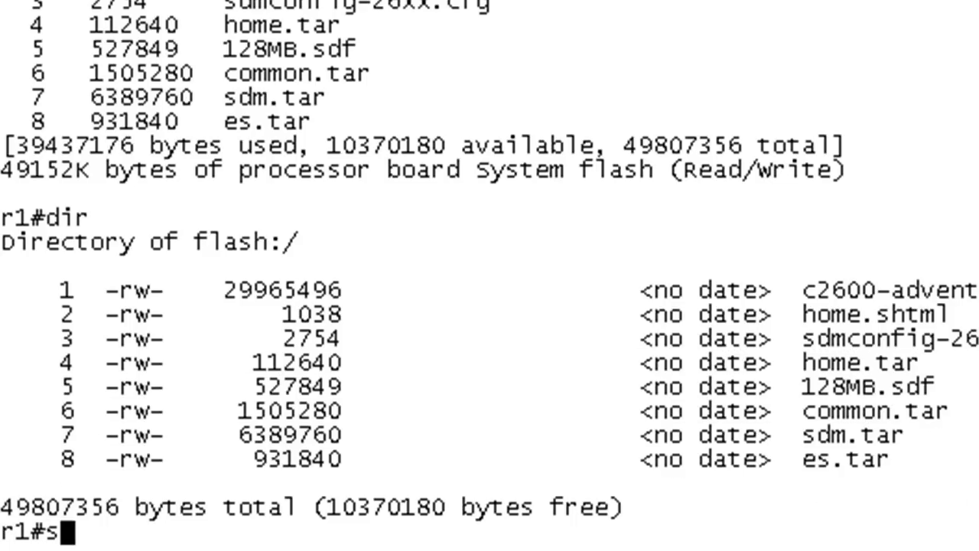
{"action": "type", "text": "h clock"}
{"action": "key", "text": "Return"}
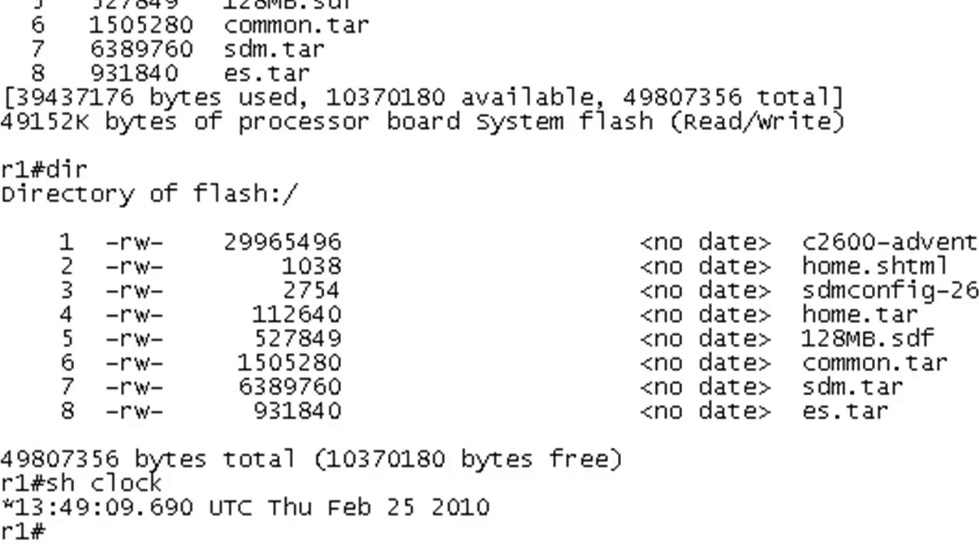
{"action": "left_click_drag", "start_coordinate": [46, 290], "coordinate": [962, 433]}
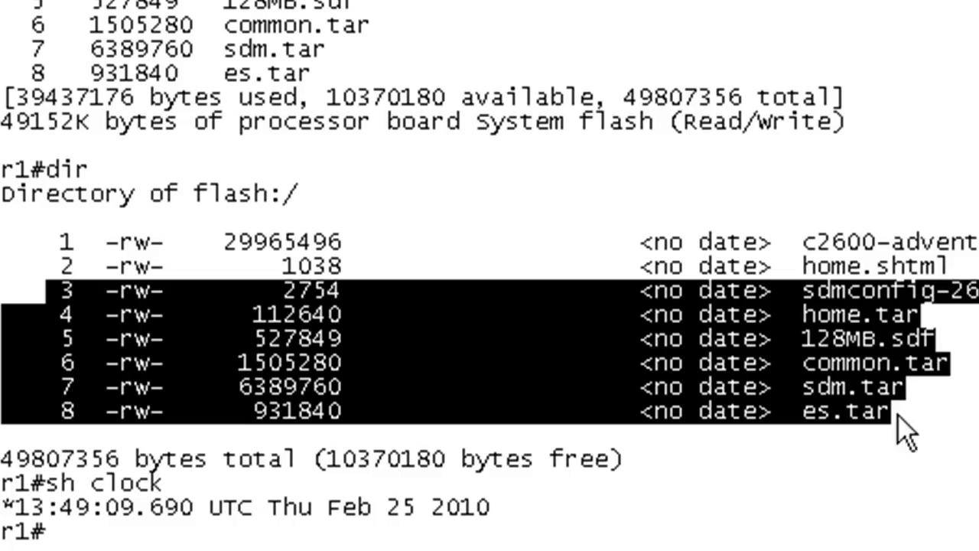
{"action": "left_click_drag", "start_coordinate": [13, 268], "coordinate": [976, 447]}
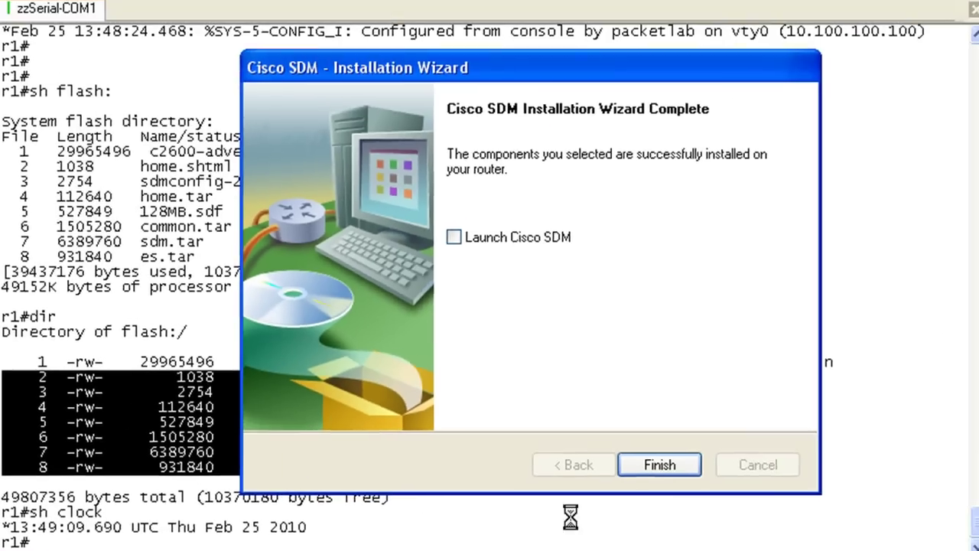
Step: Tick Launch Cisco SDM so it opens when the wizard finishes
{"action": "left_click", "coordinate": [453, 239]}
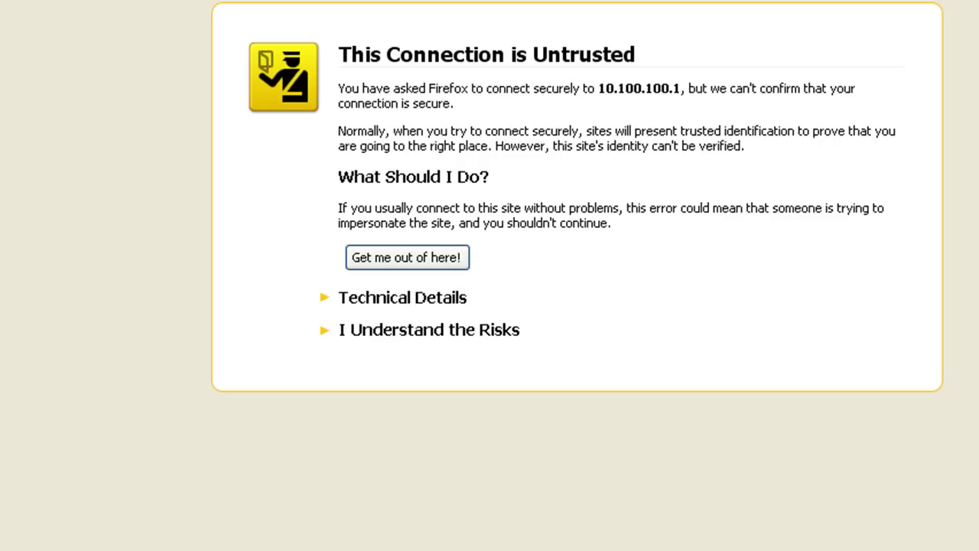
Step: Add a security exception for 10.100.100.1's certificate and log in with the username and password
{"action": "left_click", "coordinate": [375, 332]}
{"action": "left_click", "coordinate": [386, 474]}
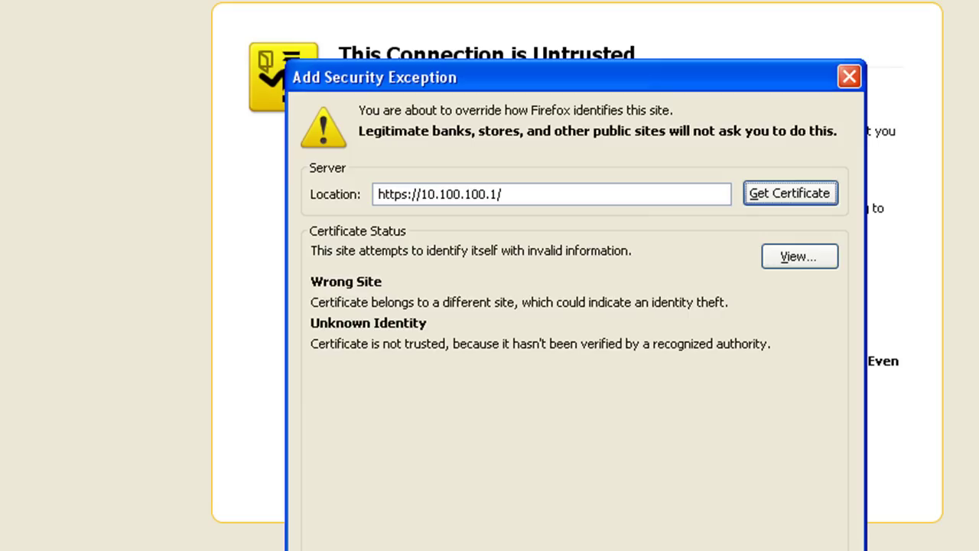
{"action": "key", "text": "Escape"}
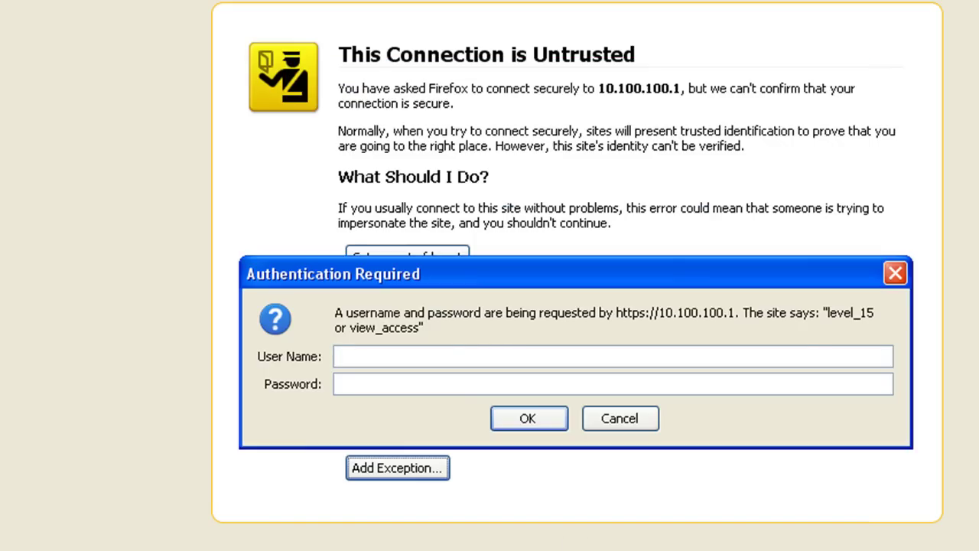
{"action": "type", "text": "packetlab"}
{"action": "key", "text": "Tab"}
{"action": "type", "text": "packetlab"}
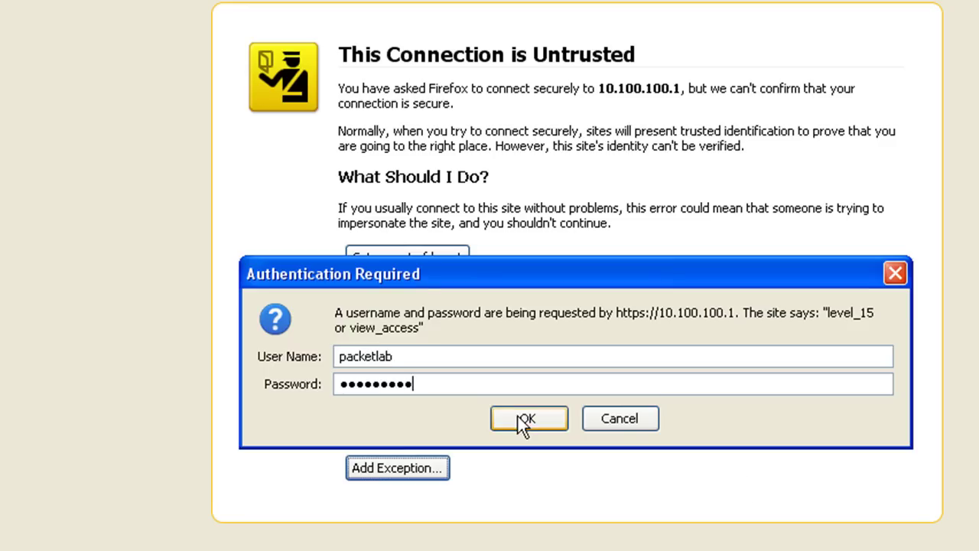
{"action": "left_click", "coordinate": [528, 419]}
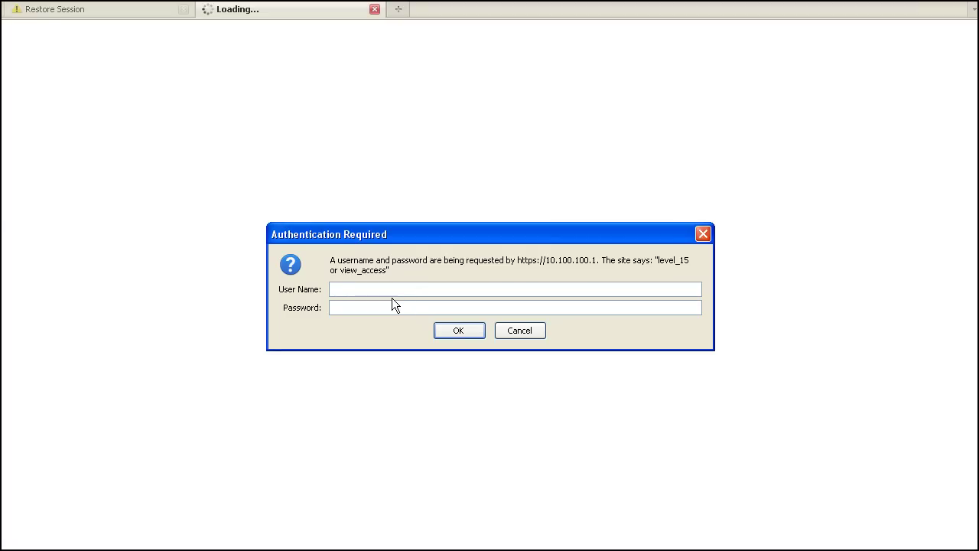
Step: Re-enter the login and accept the self-signed certificate and hostname mismatch warnings
{"action": "type", "text": "packetlab"}
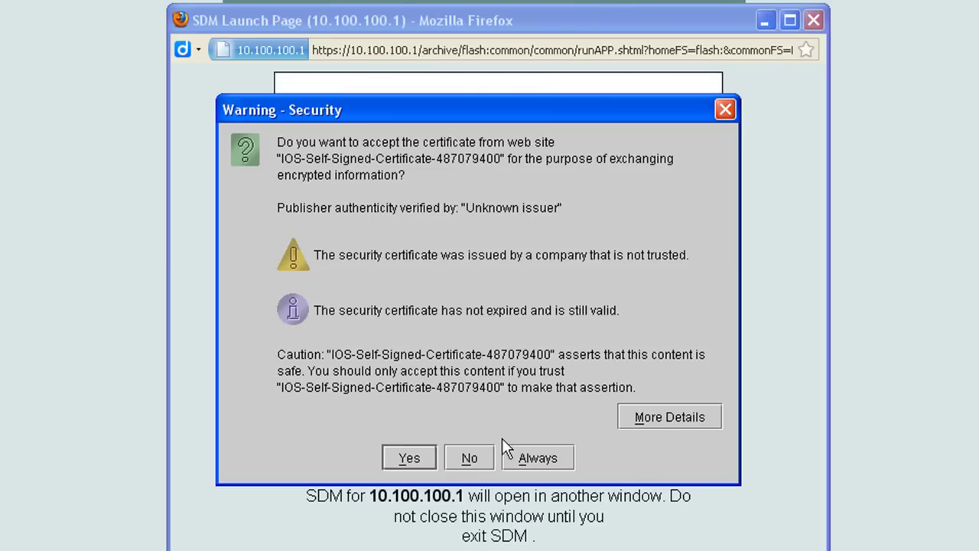
{"action": "left_click", "coordinate": [410, 458]}
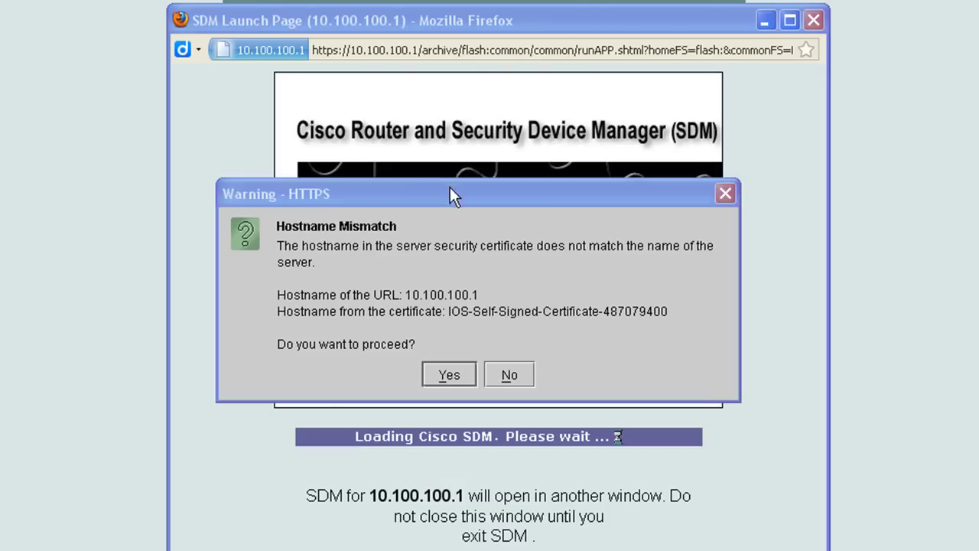
{"action": "left_click", "coordinate": [442, 370]}
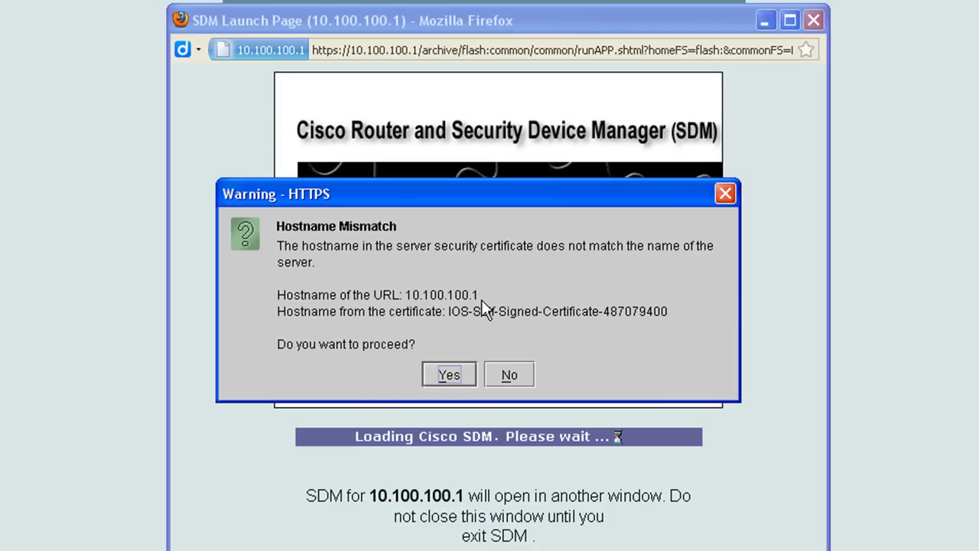
{"action": "left_click", "coordinate": [453, 376]}
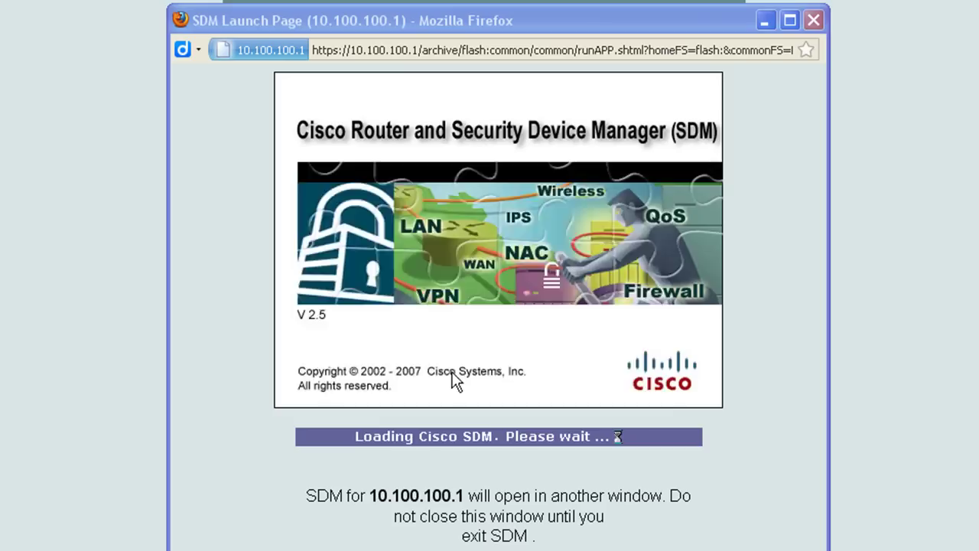
Step: Enter the username and password in Password Needed and trust the Cisco-signed applet
{"action": "type", "text": "packetlab"}
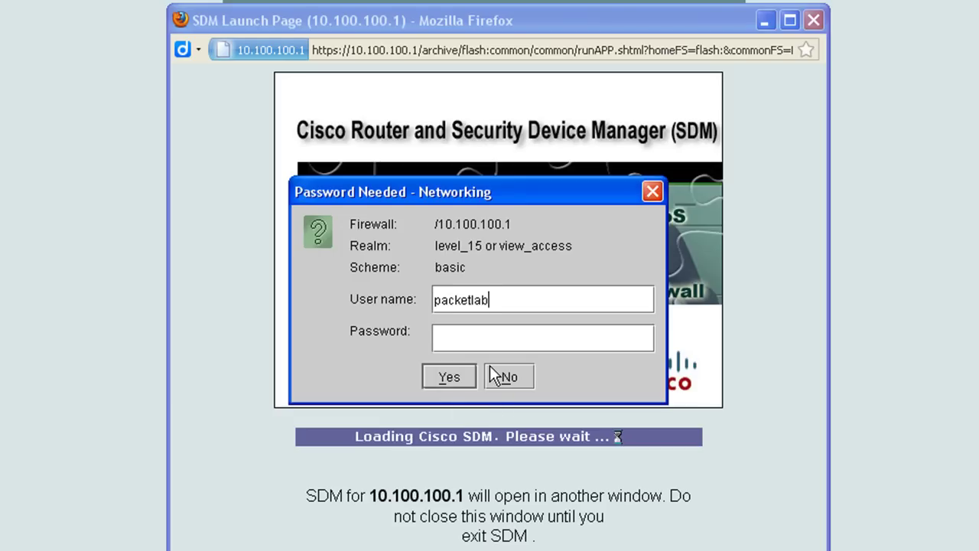
{"action": "key", "text": "Tab"}
{"action": "type", "text": "packetlab"}
{"action": "left_click", "coordinate": [438, 379]}
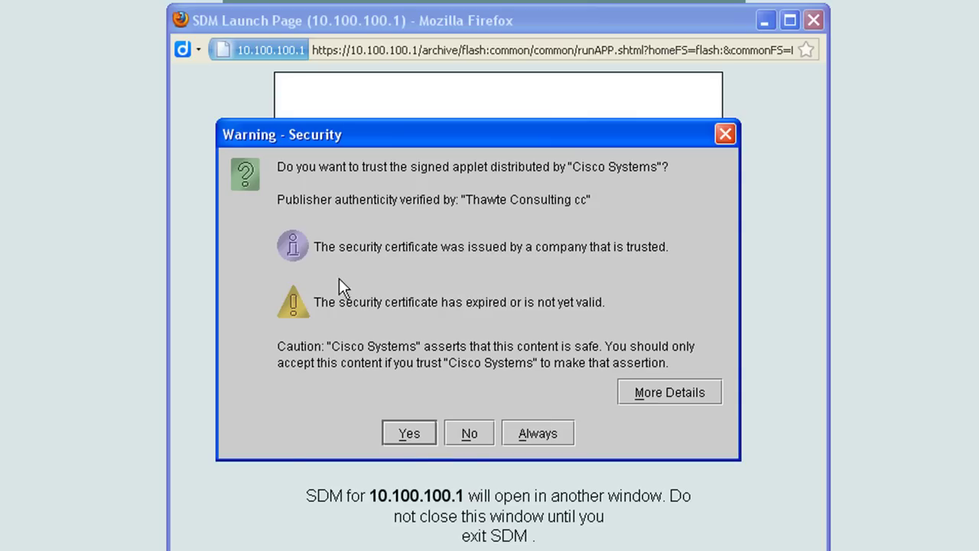
{"action": "left_click", "coordinate": [411, 431]}
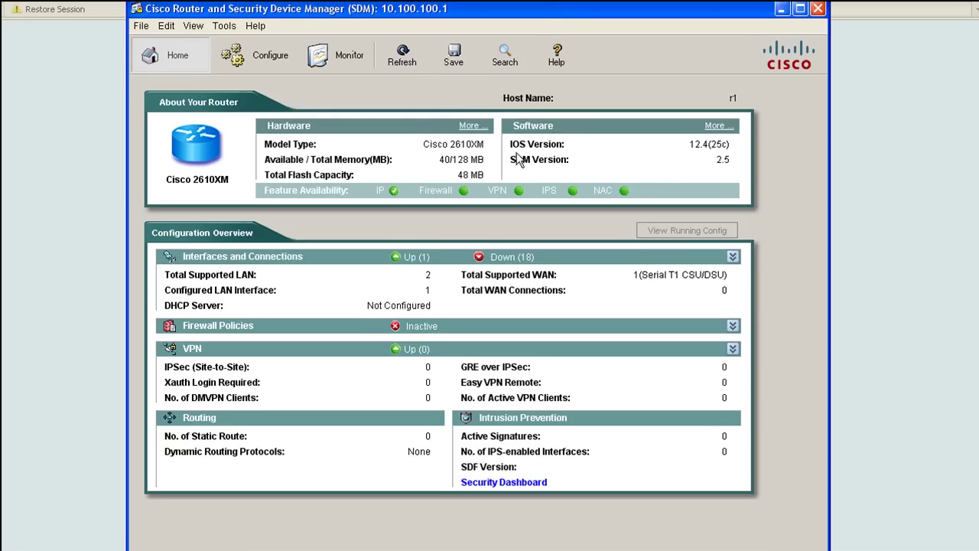
Step: Switch SDM to Monitor, check Firewall and VPN Status, then return to the Overview of CPU, memory and flash
{"action": "left_click", "coordinate": [493, 260]}
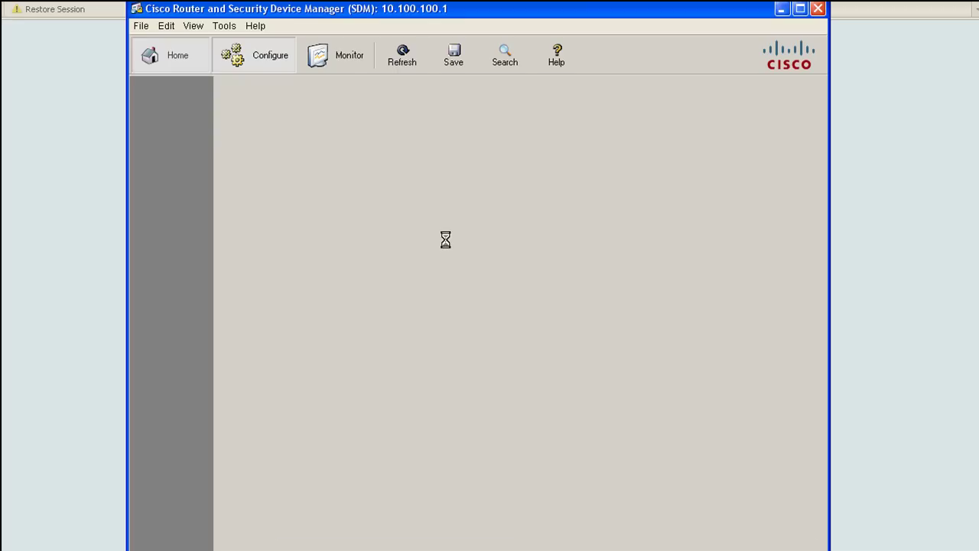
{"action": "left_click", "coordinate": [333, 55]}
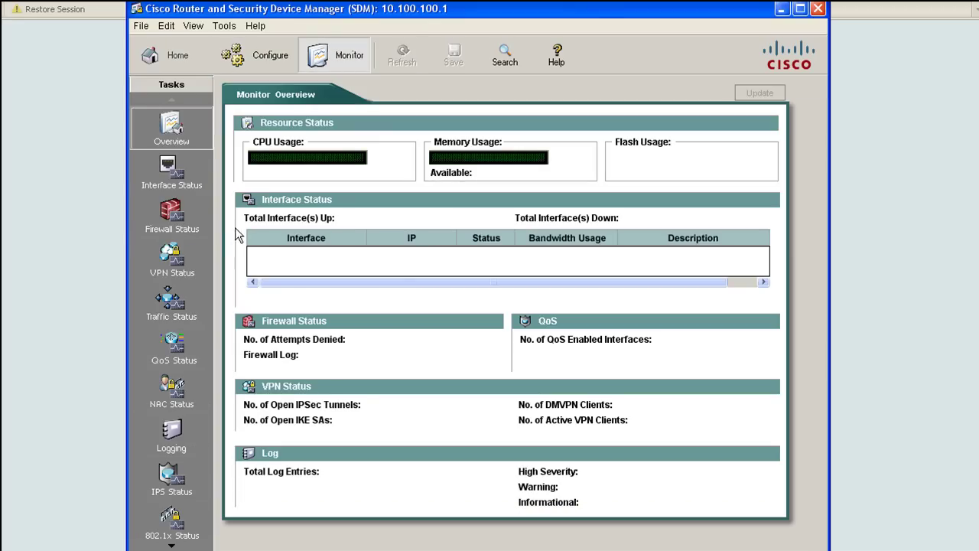
{"action": "left_click", "coordinate": [171, 218]}
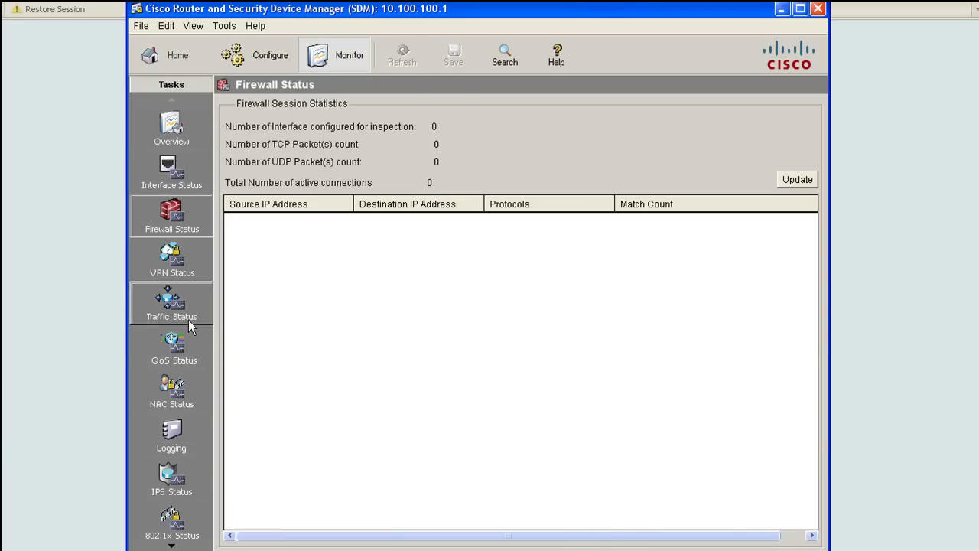
{"action": "left_click", "coordinate": [171, 260]}
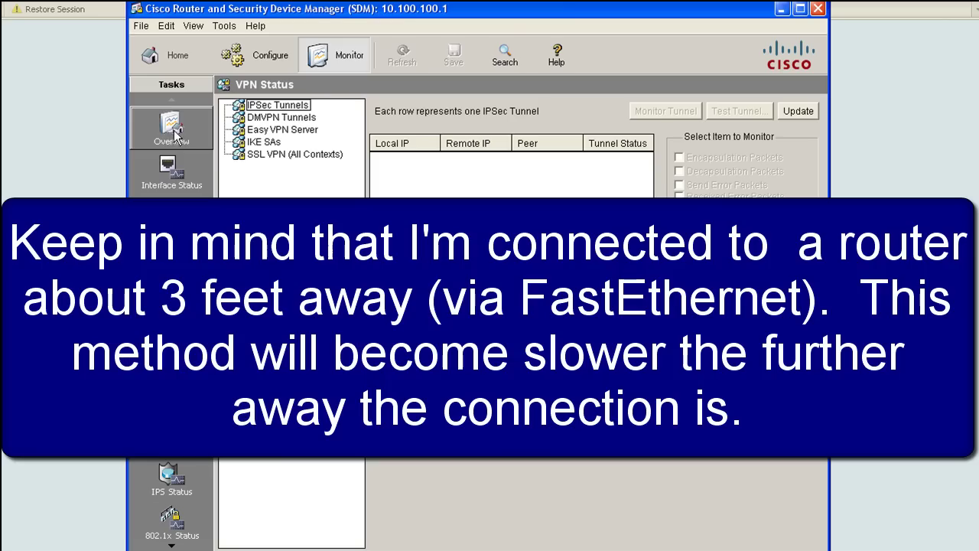
{"action": "left_click", "coordinate": [172, 130]}
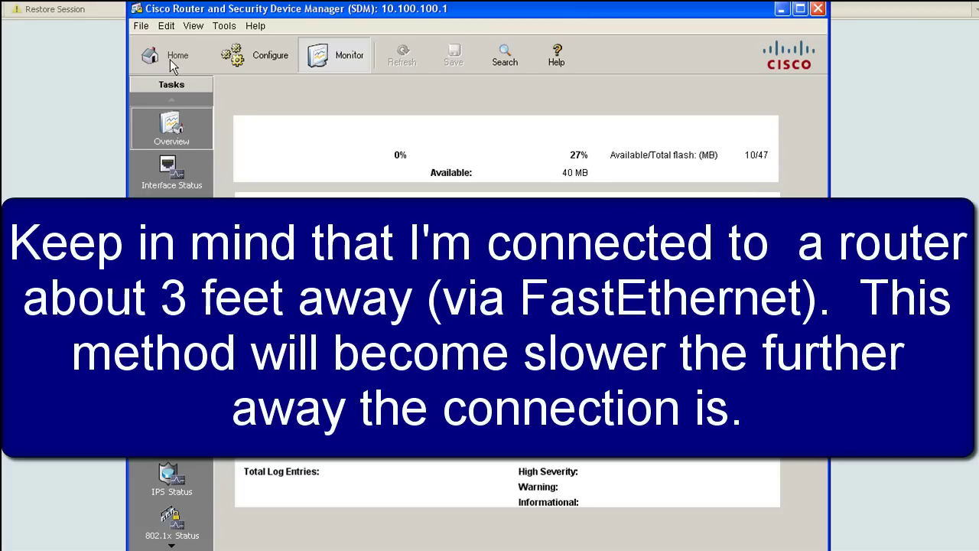